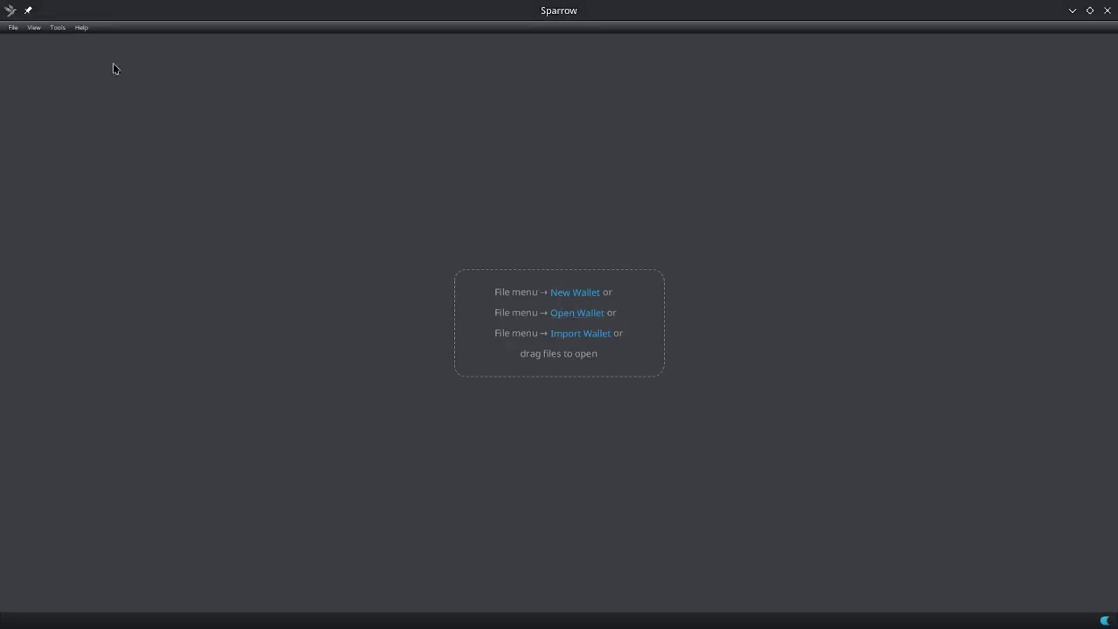
# Step: Create a new wallet named coldcard_recovery_wallet
pyautogui.press('super+Down')
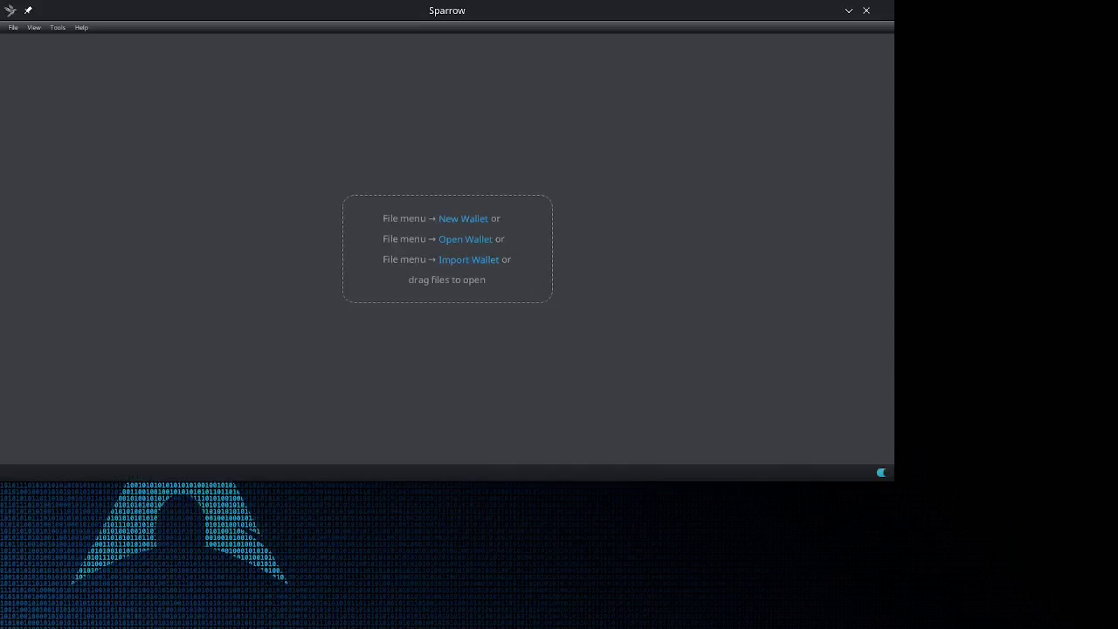
pyautogui.hotkey('ctrl', 'n')
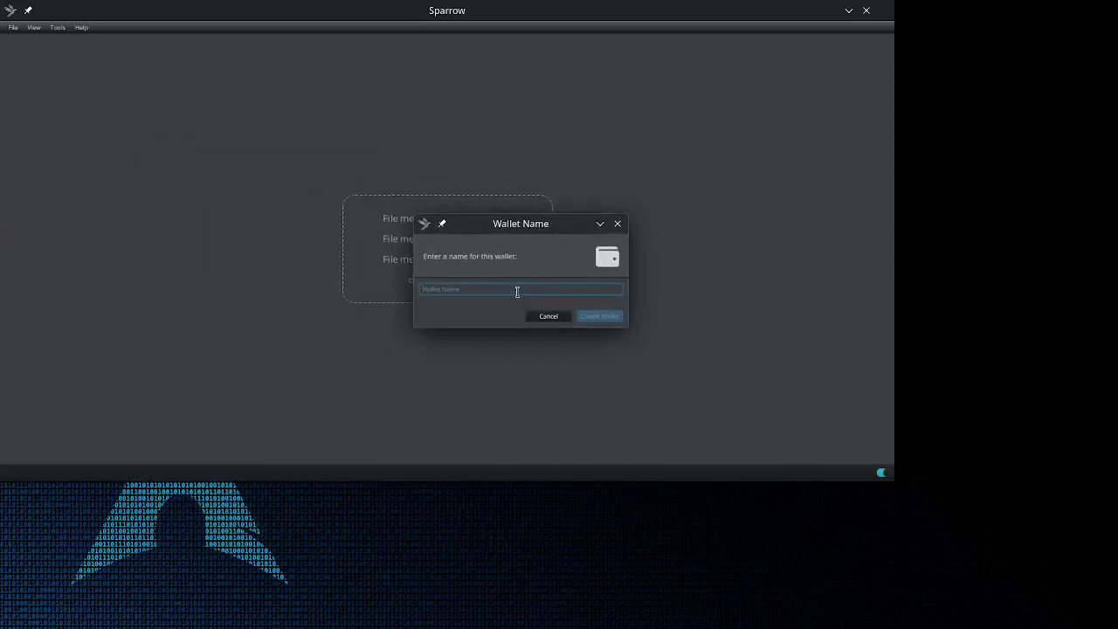
pyautogui.write('c')
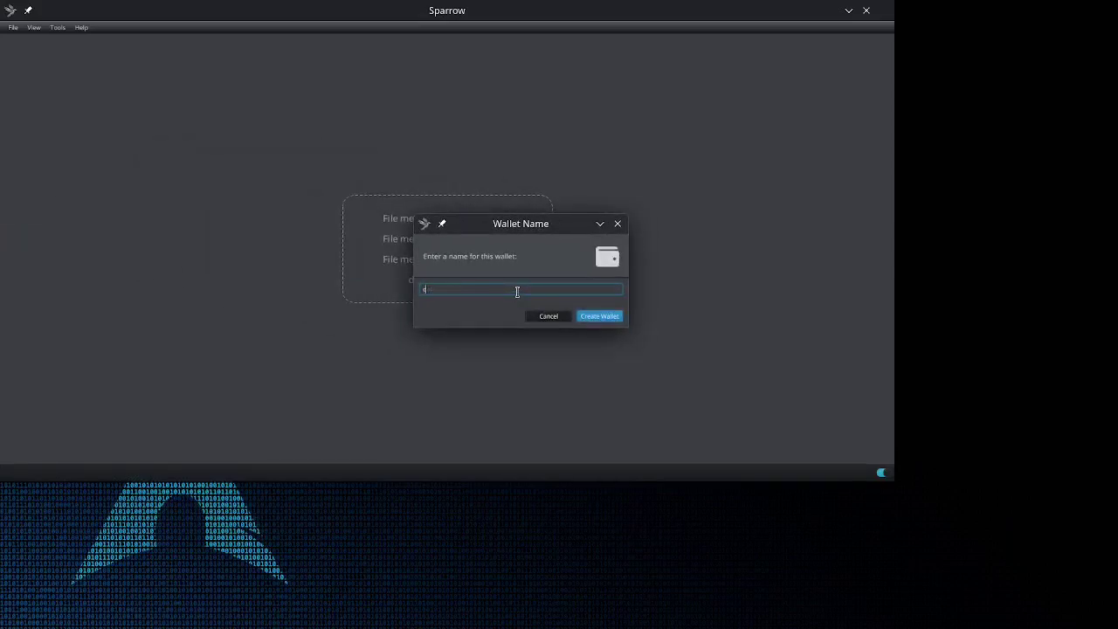
pyautogui.write('oldcard_recovery_wallet')
pyautogui.click(614, 318)
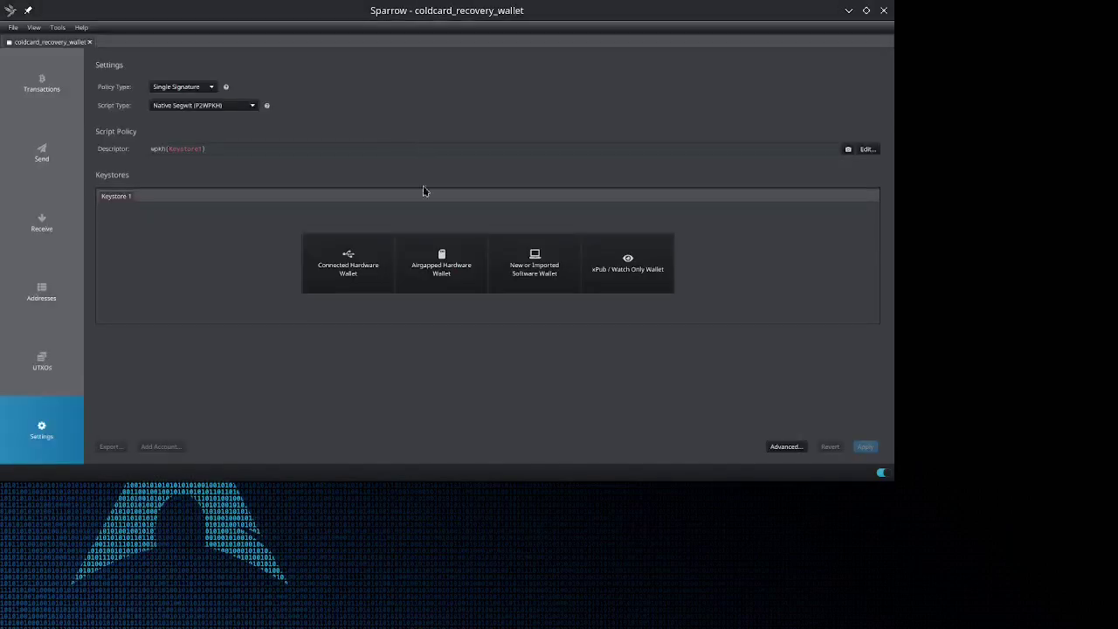
# Step: Generate a new 12-word BIP39 mnemonic for a software wallet keystore
pyautogui.click(549, 265)
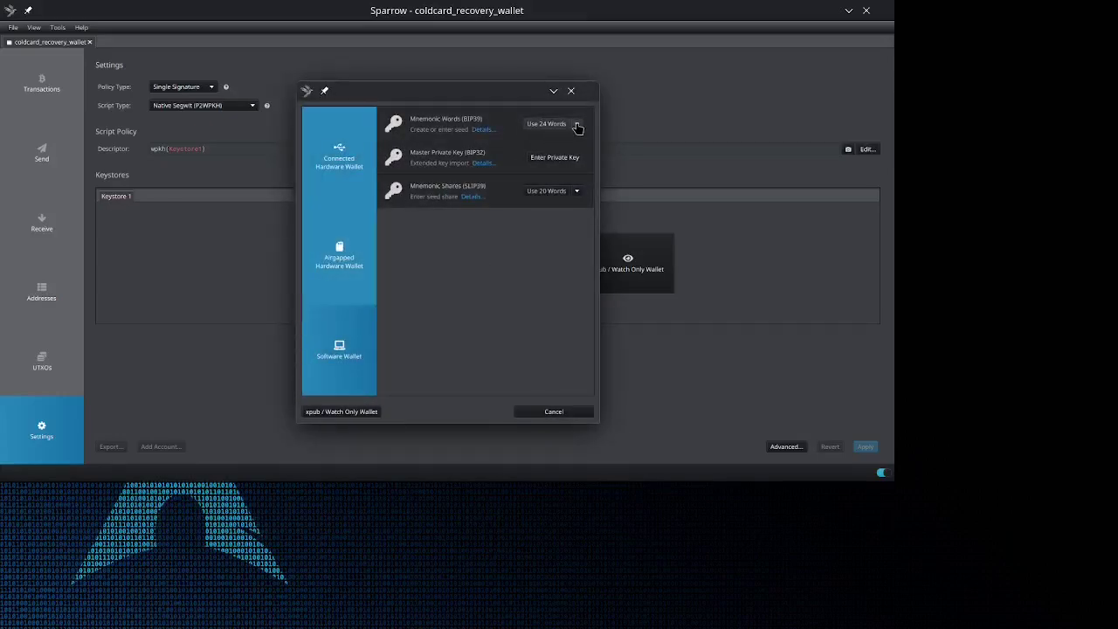
pyautogui.click(576, 124)
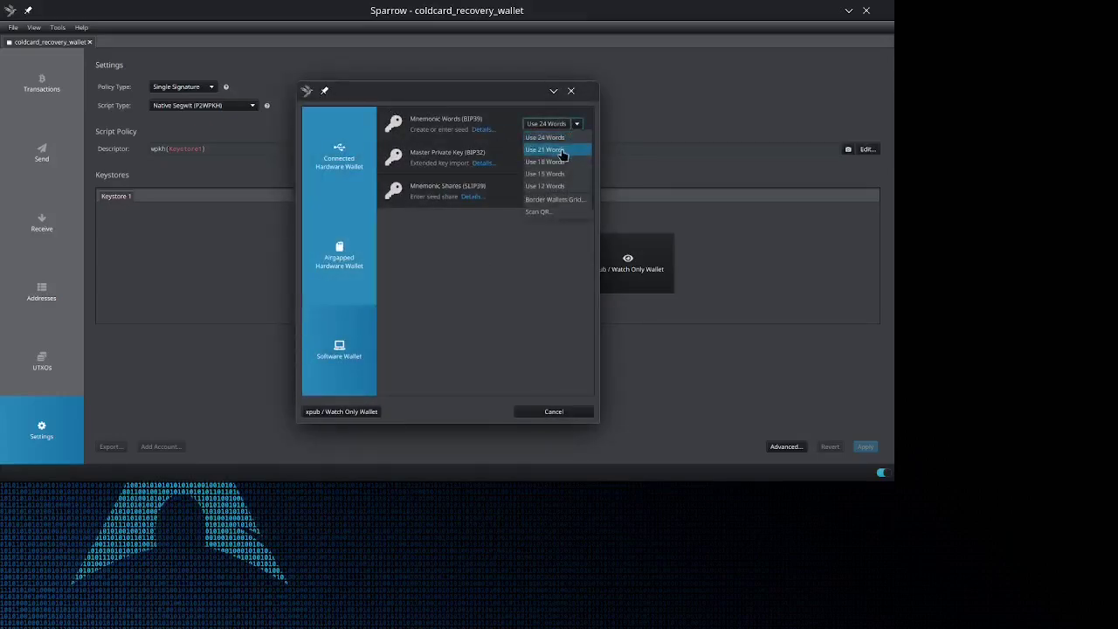
pyautogui.click(544, 186)
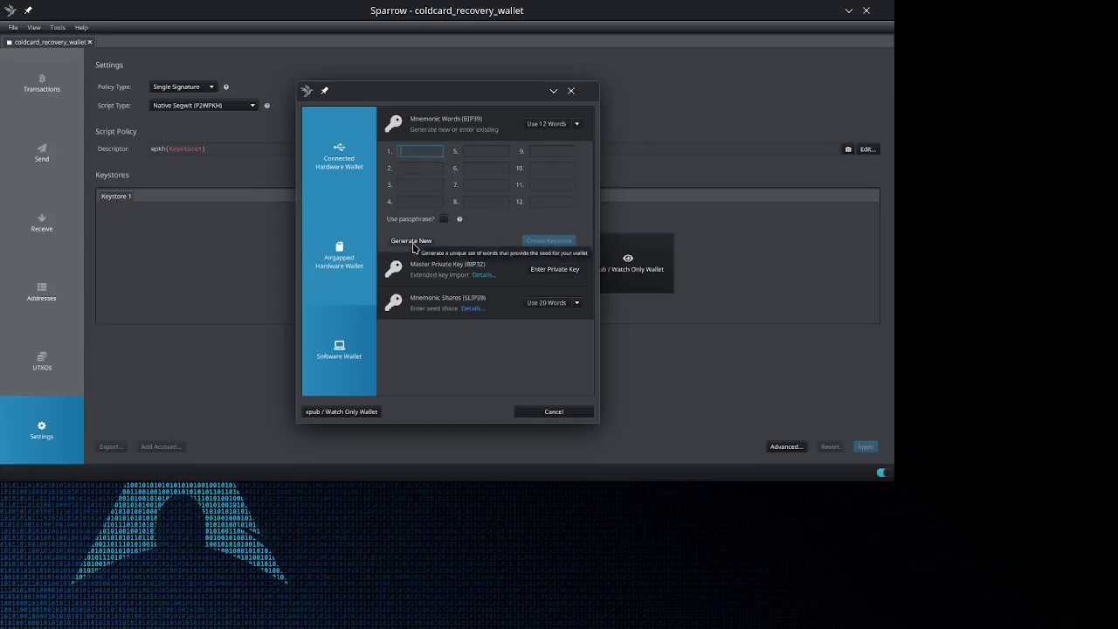
pyautogui.click(414, 243)
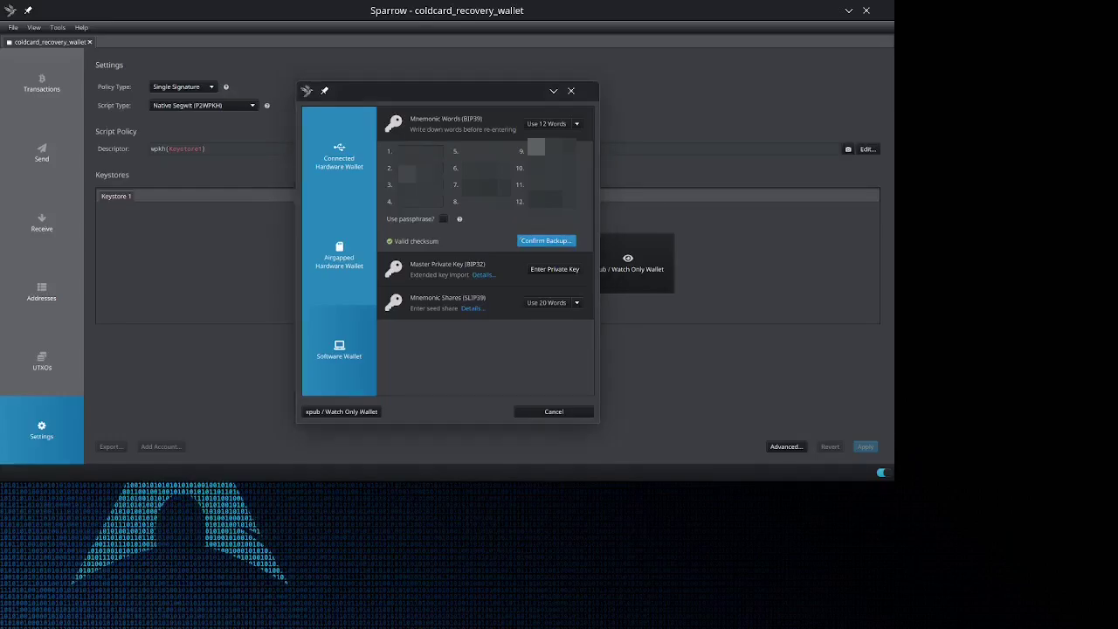
# Step: Confirm the seed backup by re-entering the seed words, then import the keystore with derivation m/84'/0'/0' and apply the wallet settings
pyautogui.click(537, 243)
pyautogui.click(546, 240)
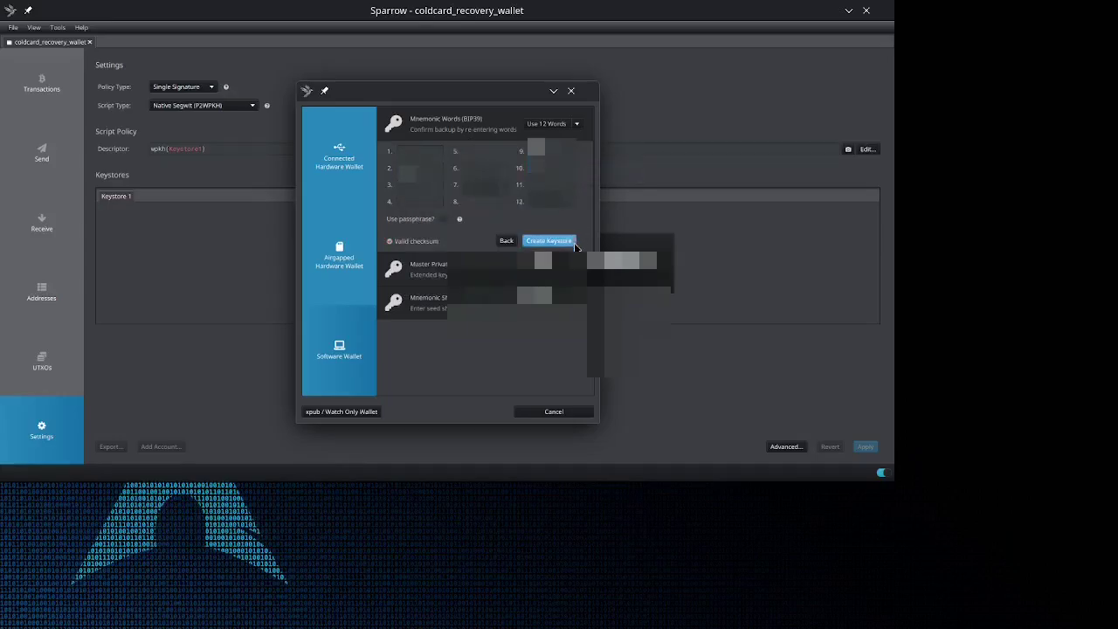
pyautogui.click(555, 243)
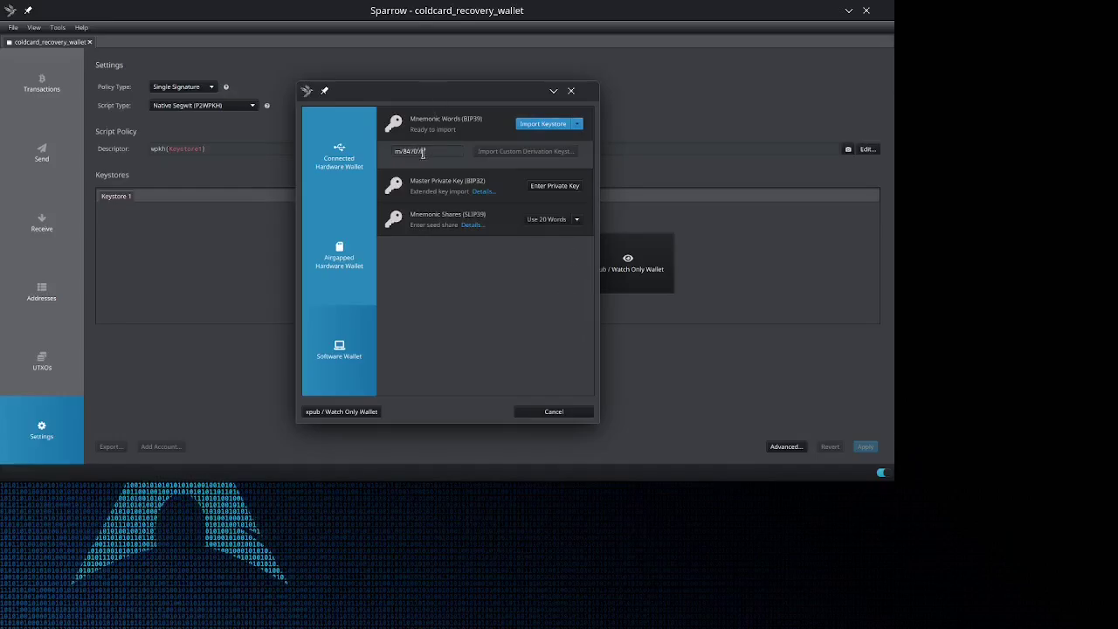
pyautogui.click(543, 124)
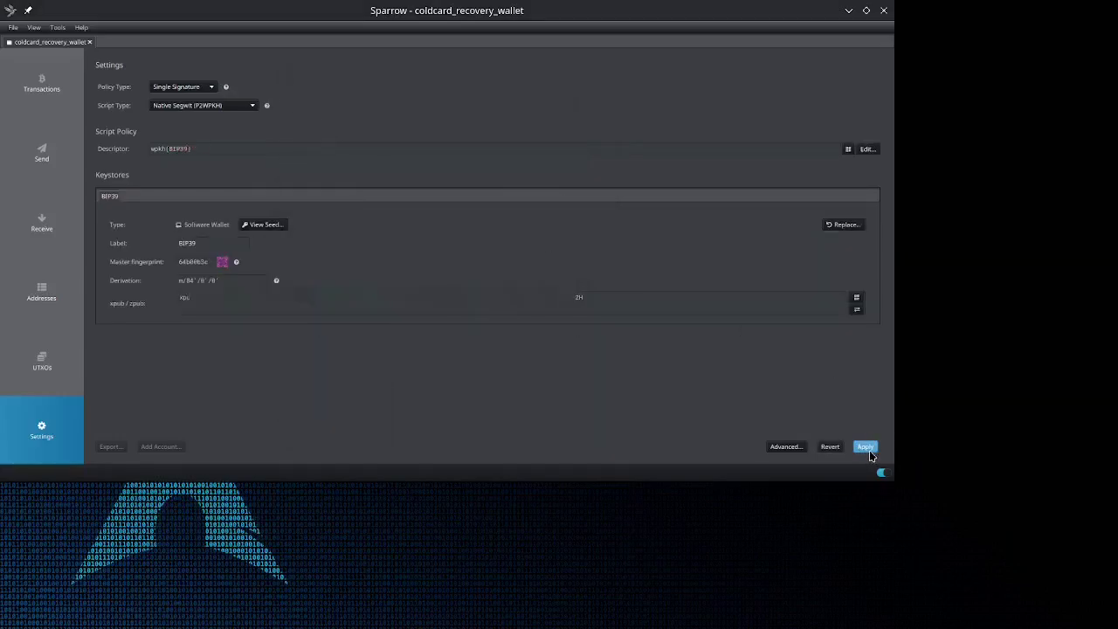
pyautogui.click(865, 449)
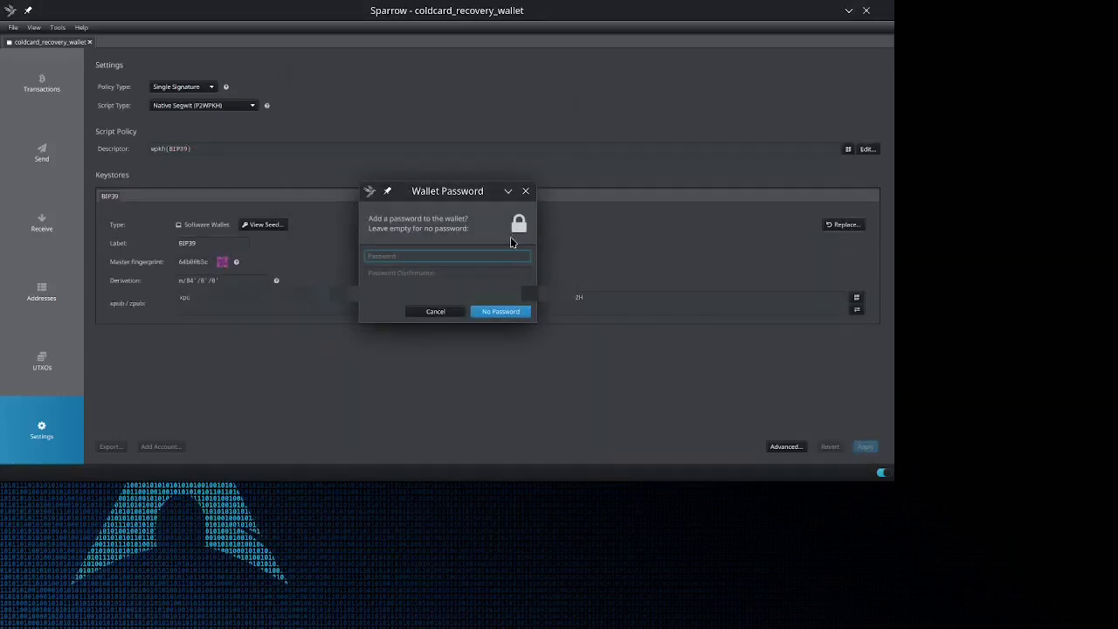
pyautogui.write('********')
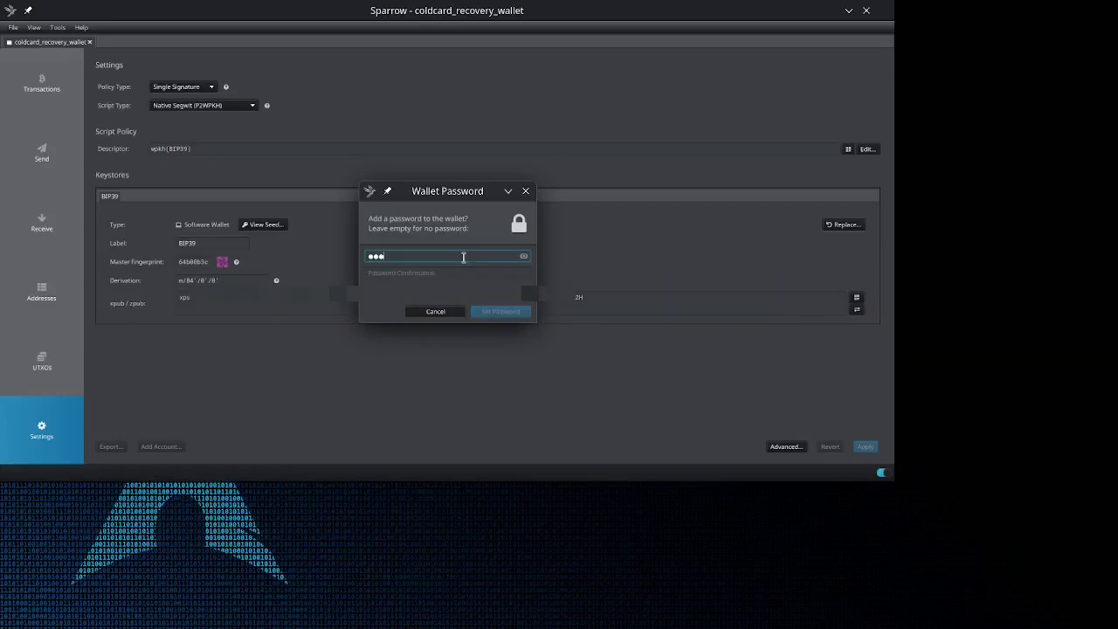
pyautogui.press('BackSpace')
pyautogui.press('BackSpace')
pyautogui.press('BackSpace')
pyautogui.press('BackSpace')
pyautogui.press('BackSpace')
pyautogui.press('BackSpace')
pyautogui.press('BackSpace')
pyautogui.press('BackSpace')
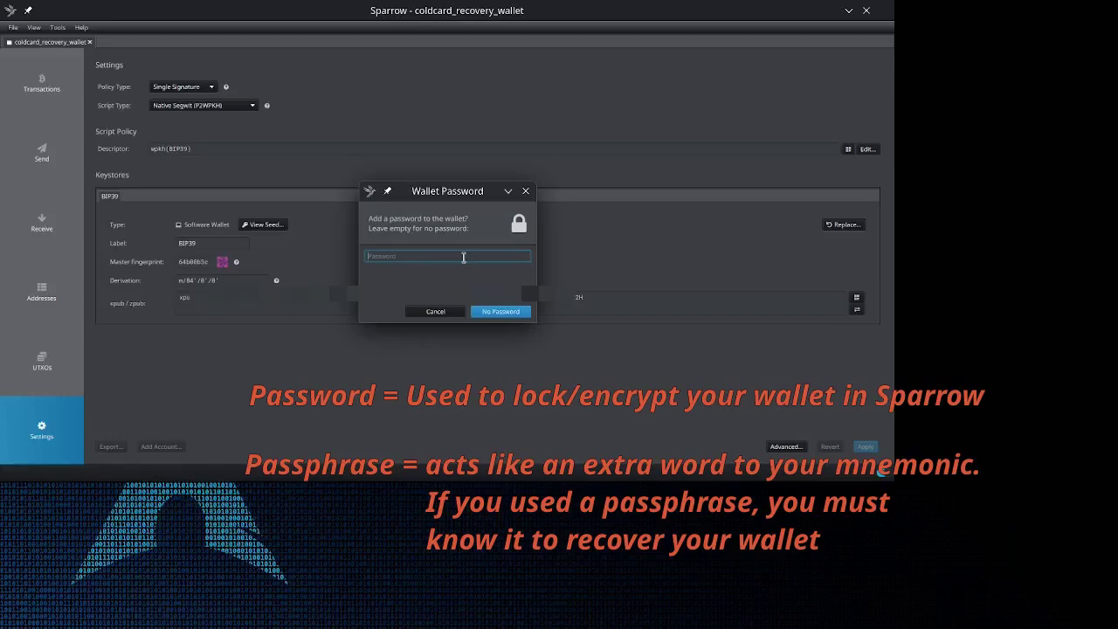
# Step: Encrypt the wallet by entering and confirming the wallet password, and show its transactions
pyautogui.write('********')
pyautogui.press('Tab')
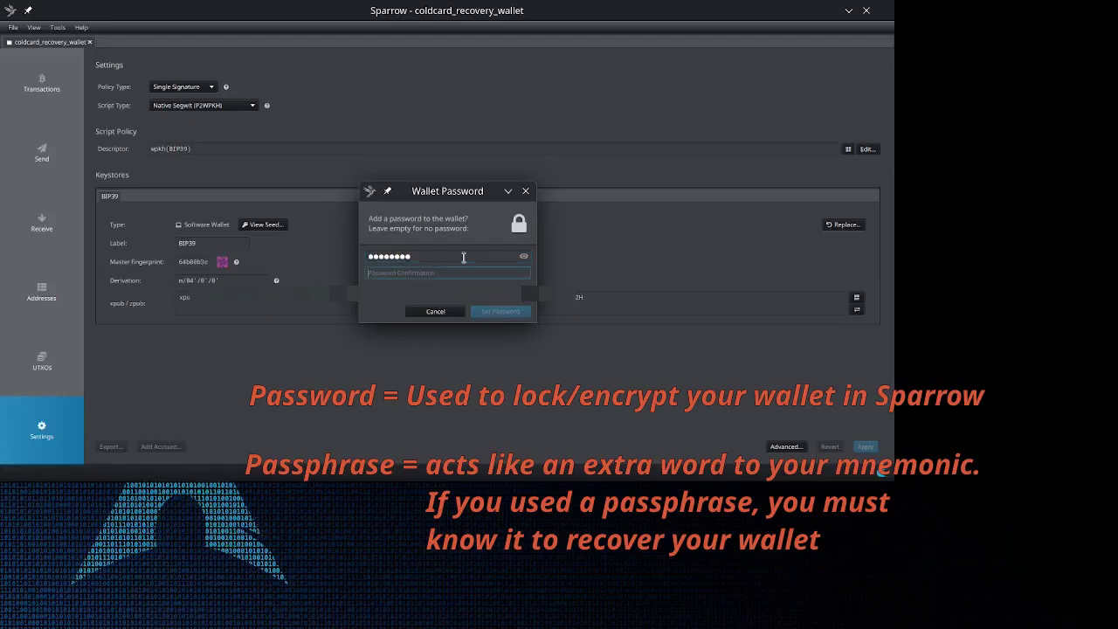
pyautogui.write('********')
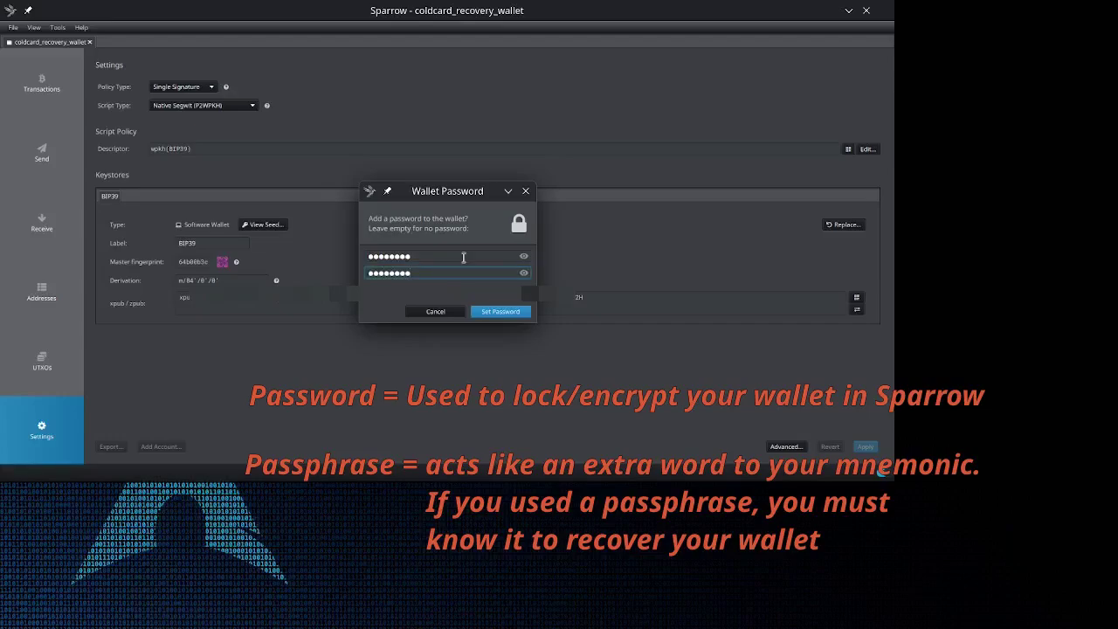
pyautogui.press('Return')
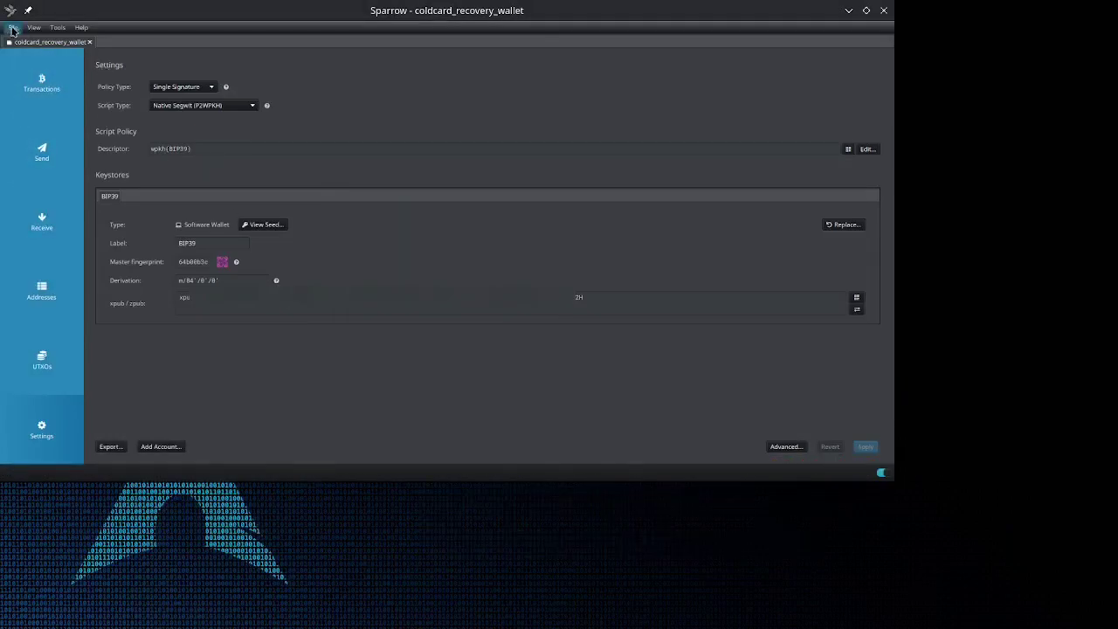
pyautogui.click(44, 106)
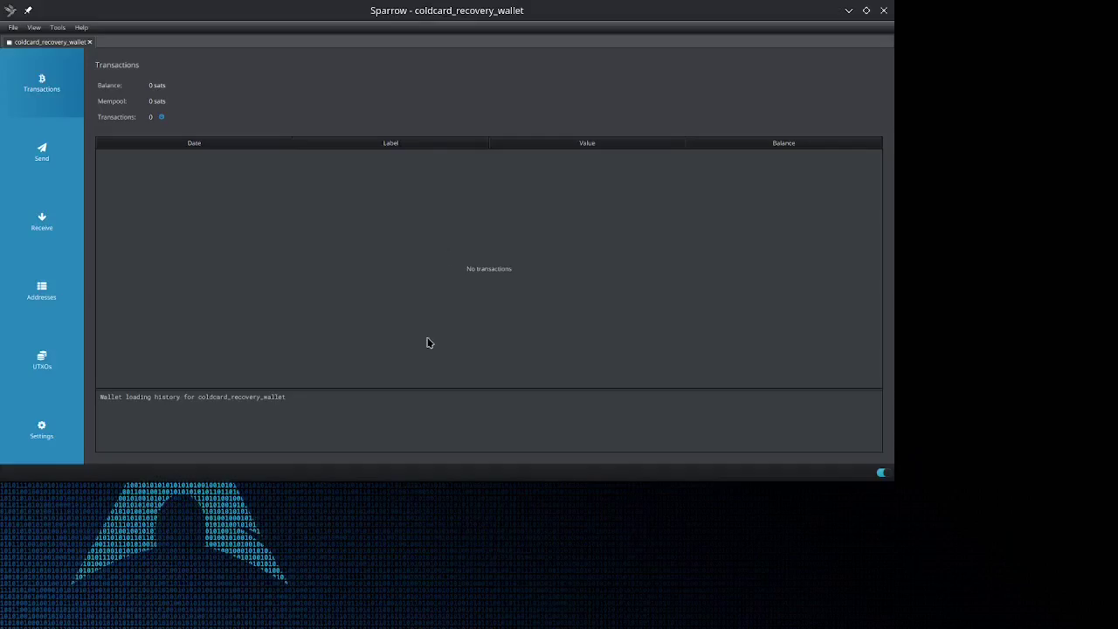
# Step: Create a second wallet named coldward_software
pyautogui.click(11, 29)
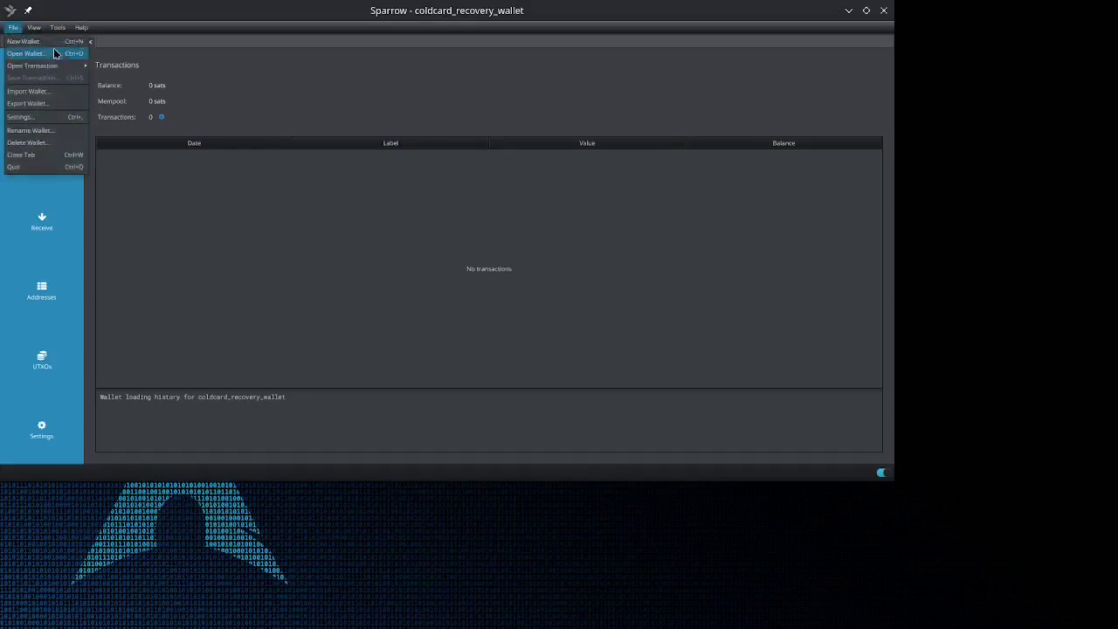
pyautogui.click(47, 48)
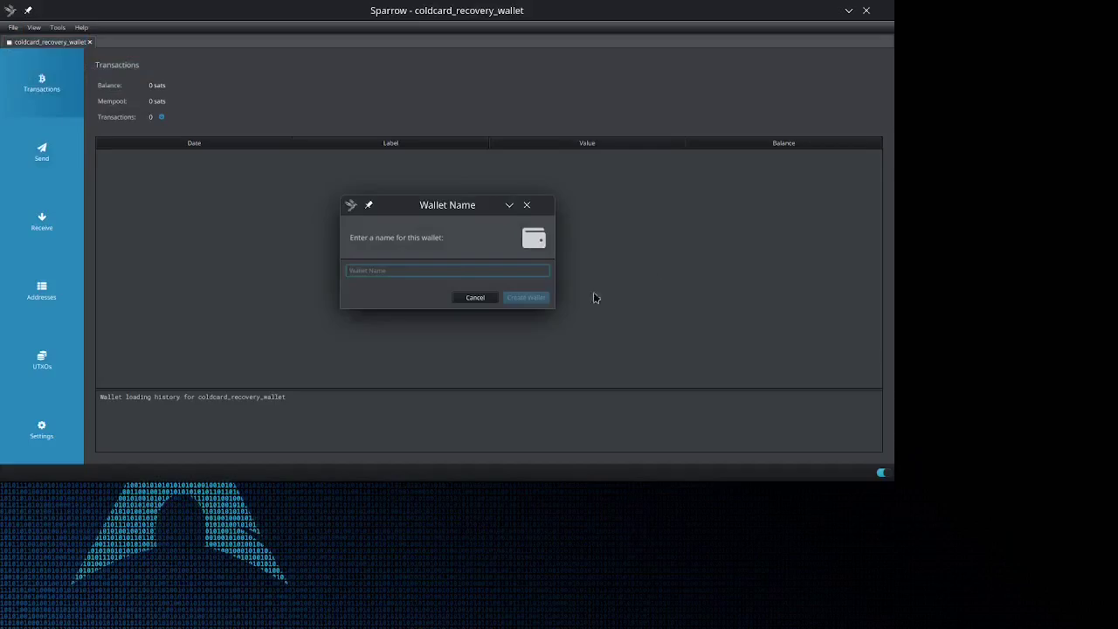
pyautogui.write('coldward_so')
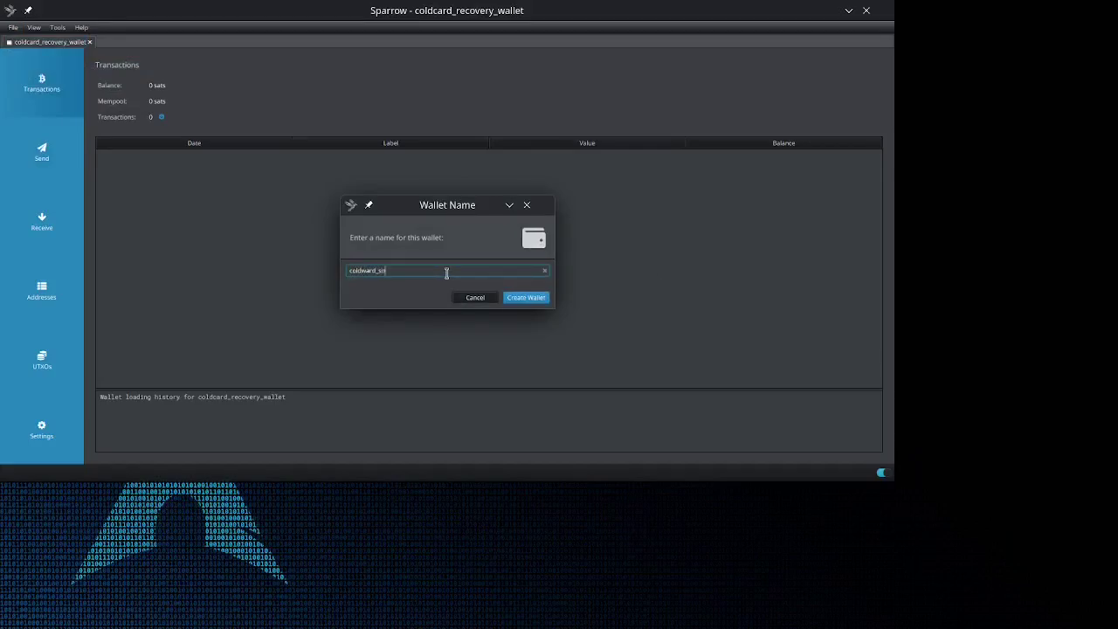
pyautogui.write('ftware')
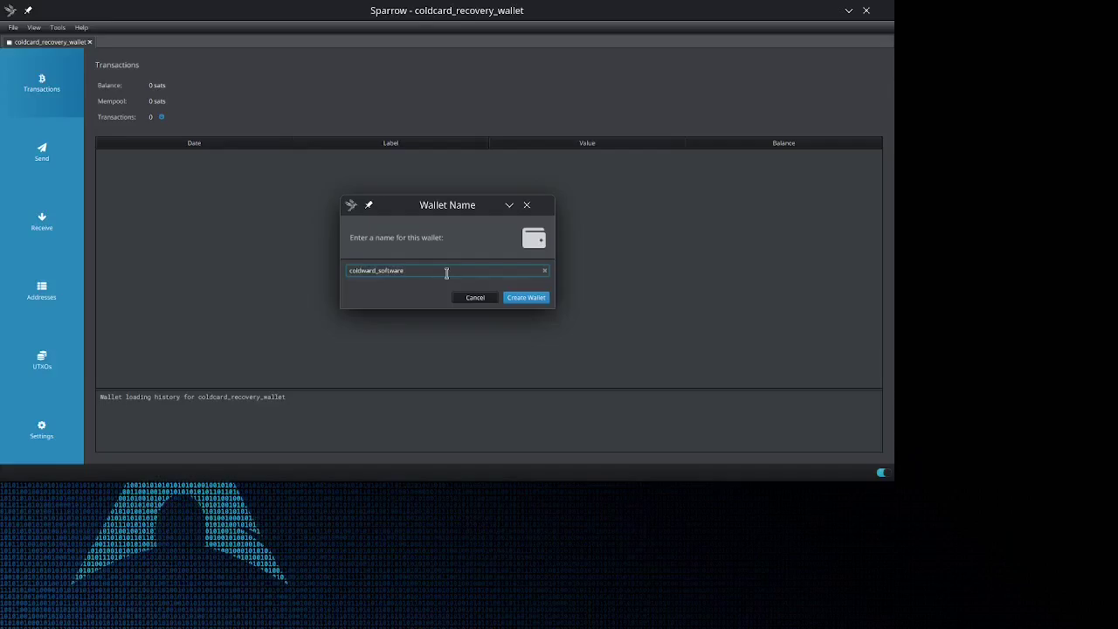
pyautogui.click(514, 298)
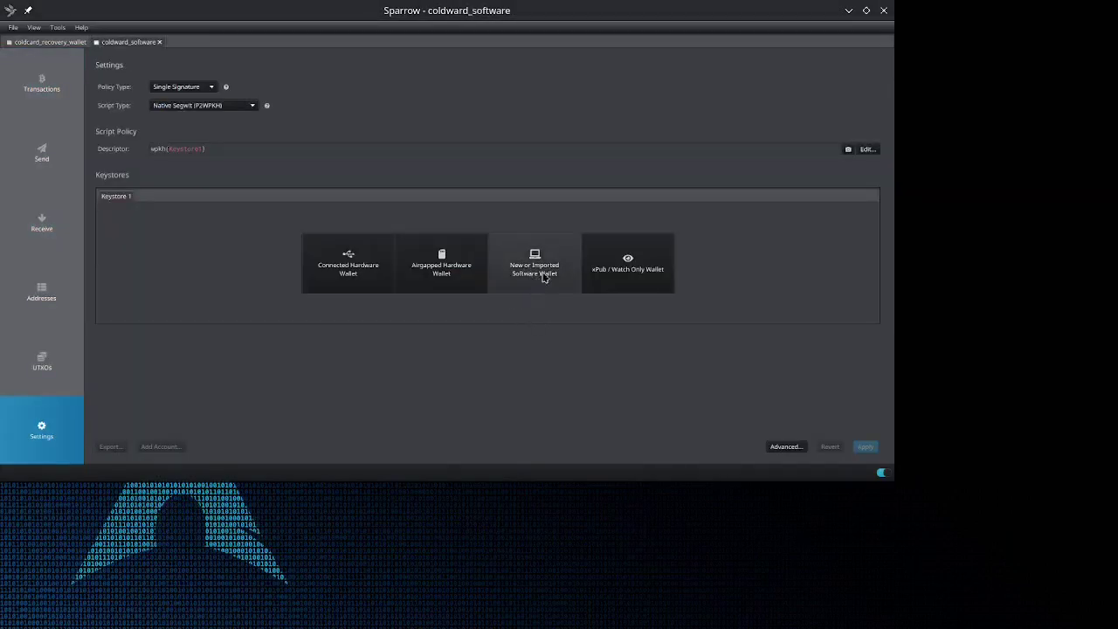
# Step: Import an existing 24-word BIP39 seed phrase as a software keystore with derivation m/84'/0'/0', pasting in the seed words
pyautogui.click(536, 278)
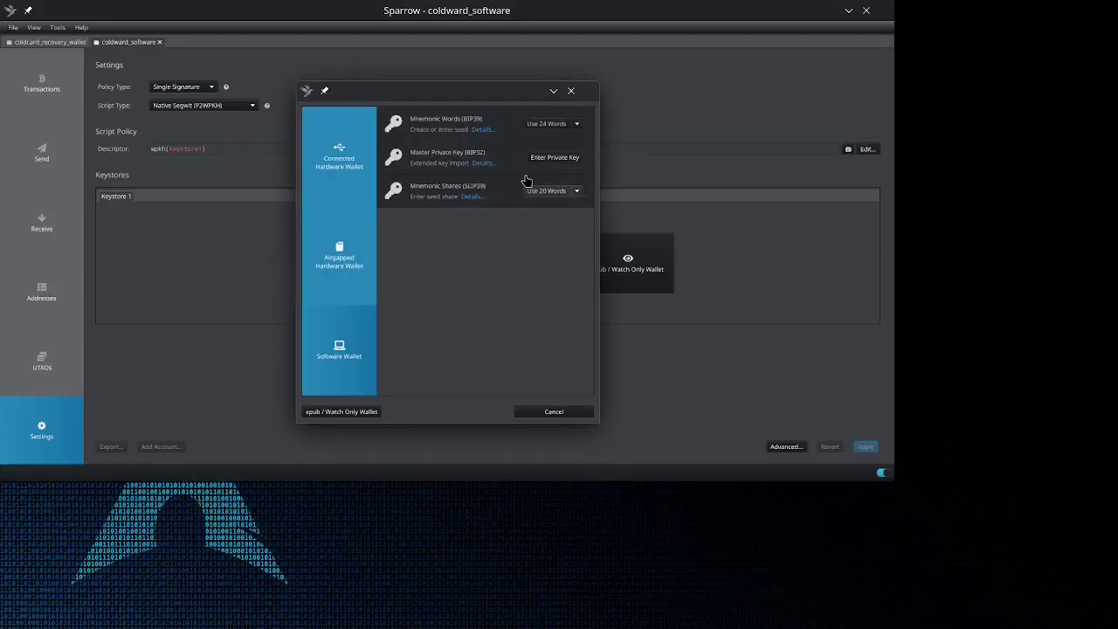
pyautogui.click(545, 126)
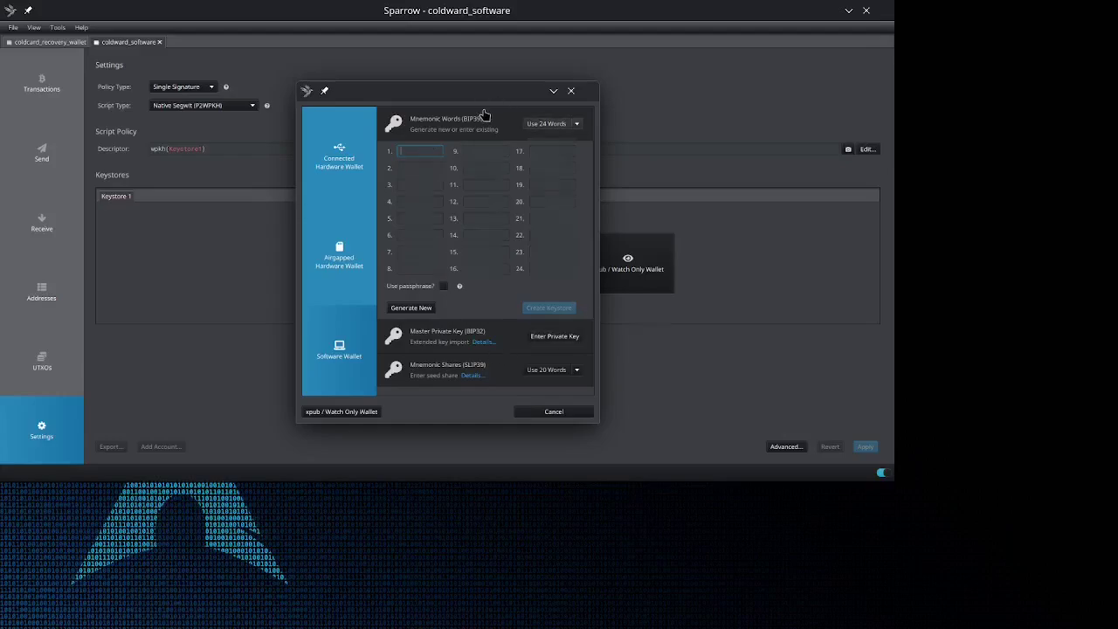
pyautogui.hotkey('ctrl', 'v')
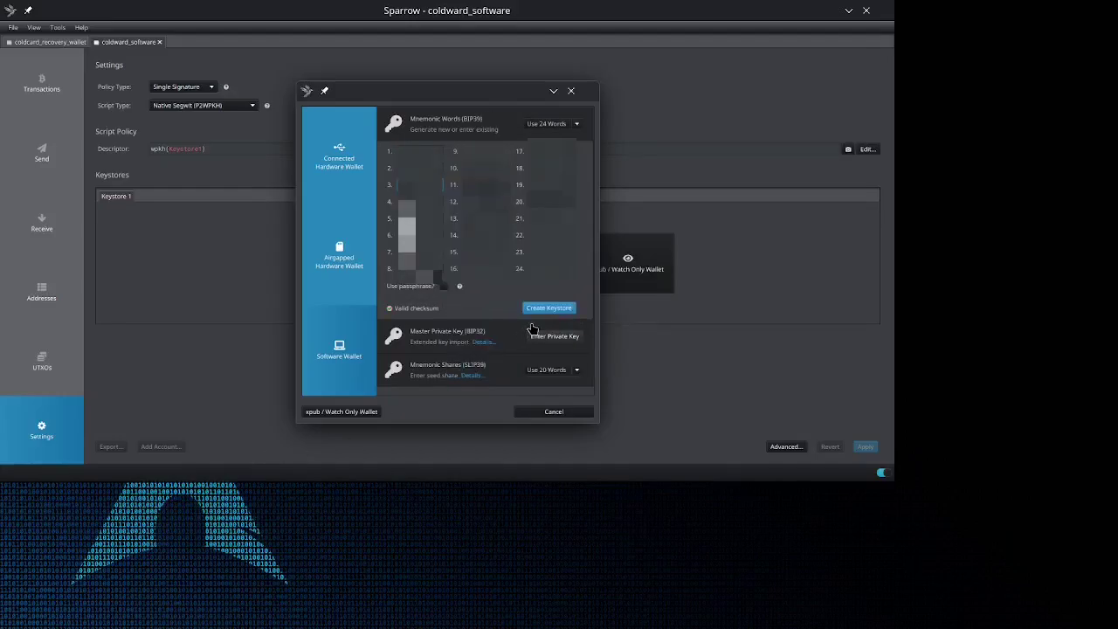
pyautogui.click(547, 308)
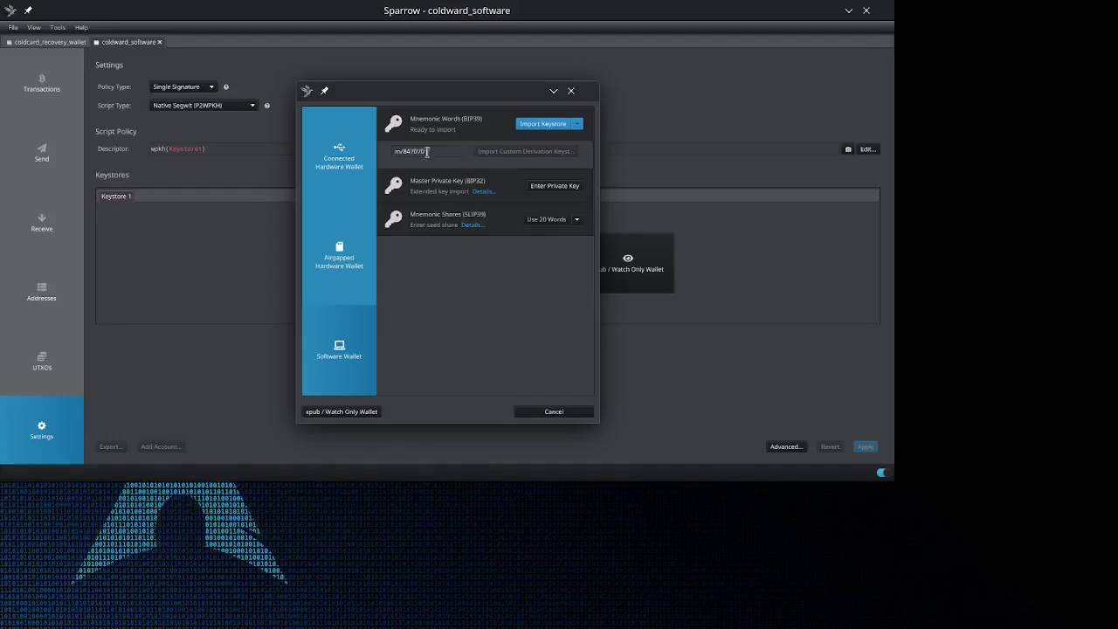
pyautogui.click(543, 124)
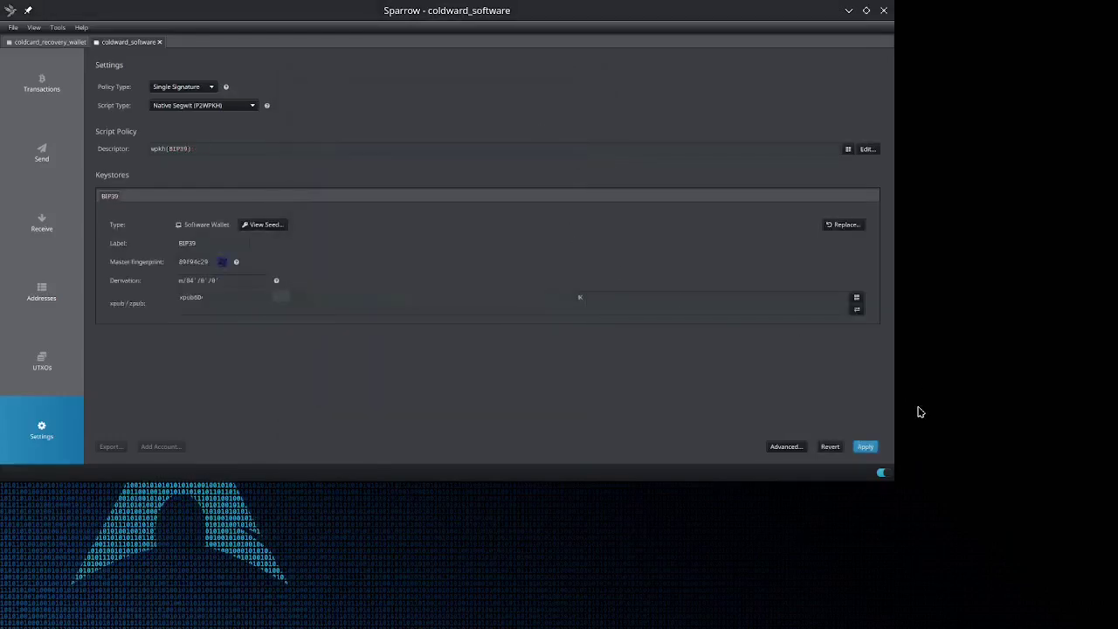
# Step: Apply the coldward_software wallet settings and encrypt the wallet by entering and confirming the wallet password
pyautogui.click(864, 446)
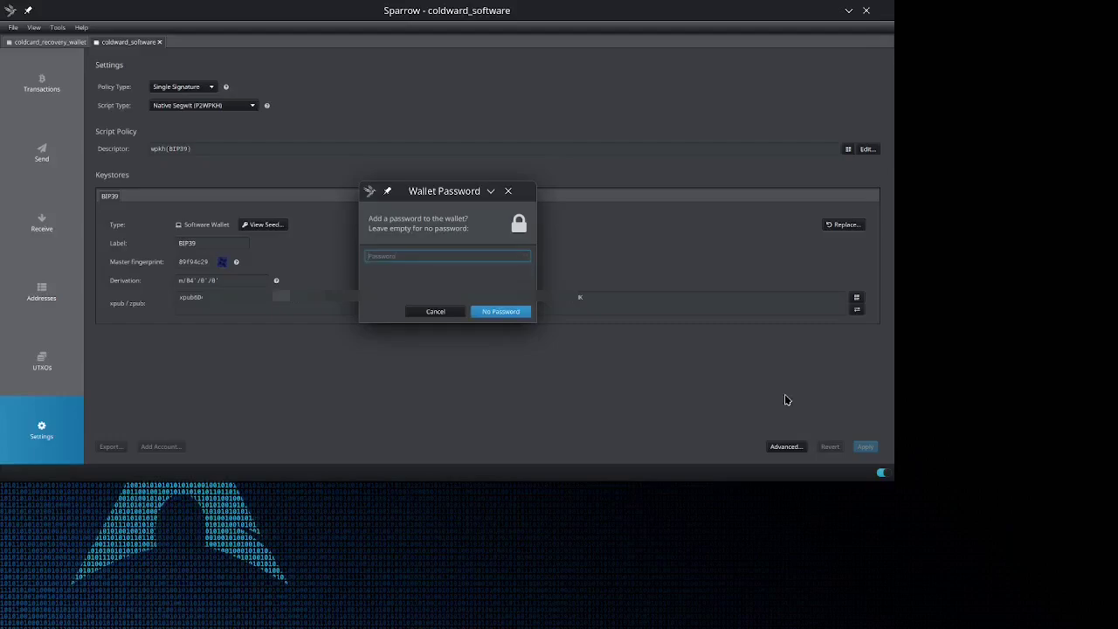
pyautogui.write('*******')
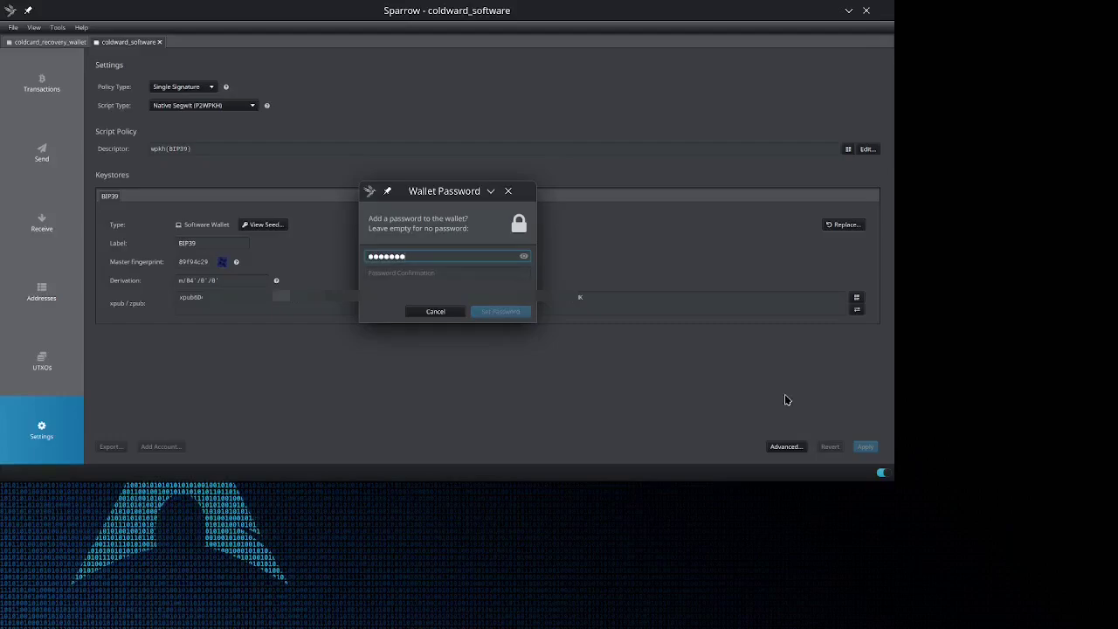
pyautogui.write('*')
pyautogui.press('Tab')
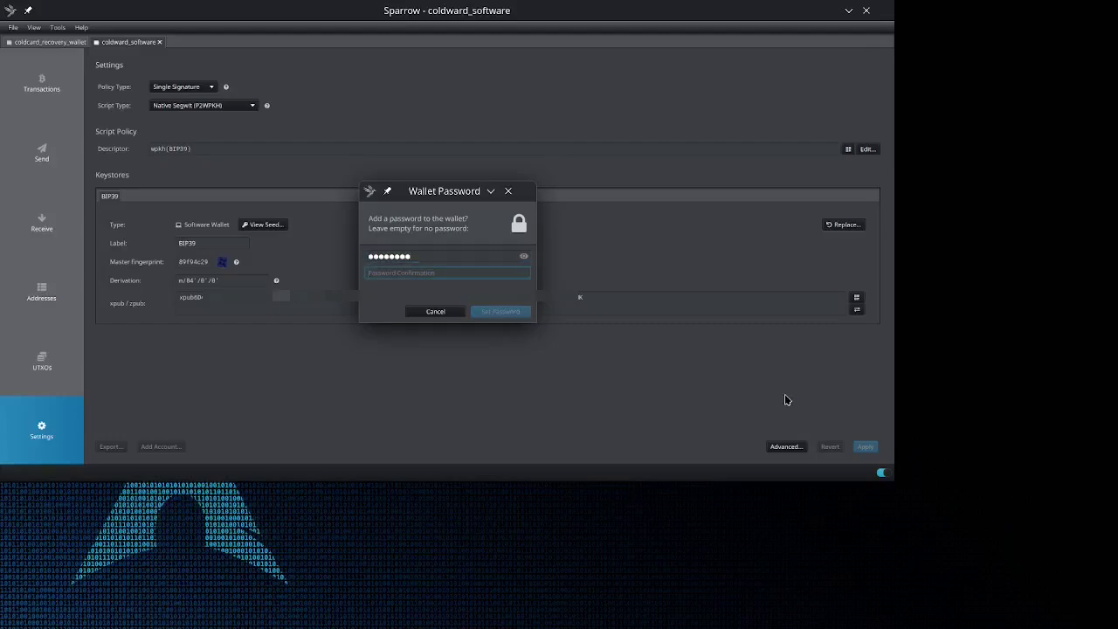
pyautogui.write('**')
pyautogui.press('BackSpace')
pyautogui.press('BackSpace')
pyautogui.write('*')
pyautogui.press('BackSpace')
pyautogui.write('********')
pyautogui.press('Return')
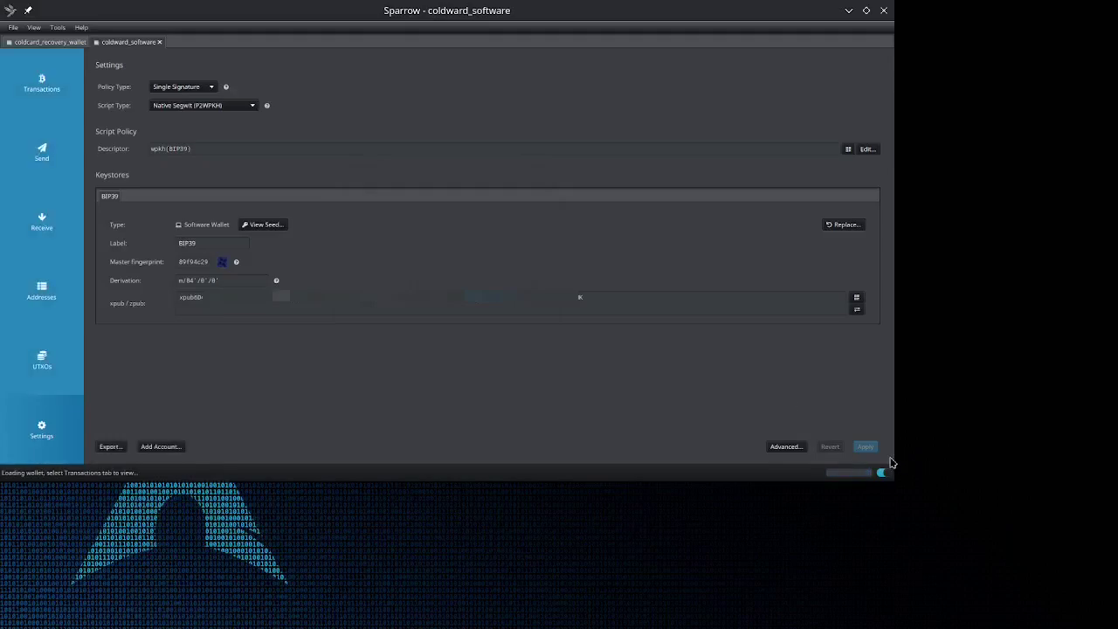
# Step: Maximize the window and view the recovered wallet's transaction list and its Send form
pyautogui.doubleClick(553, 22)
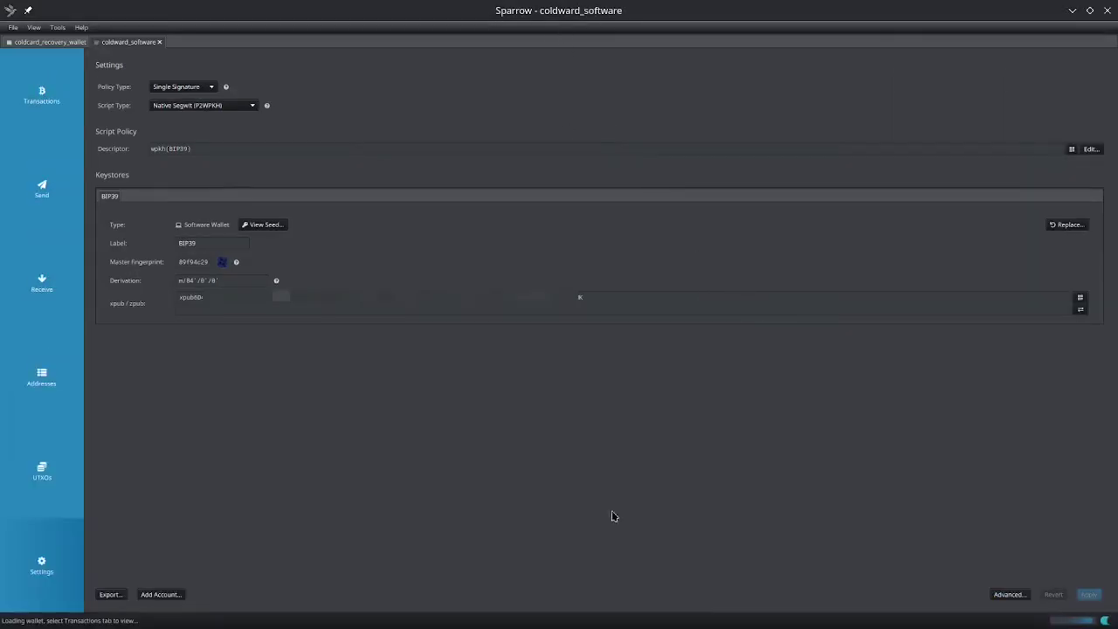
pyautogui.click(45, 105)
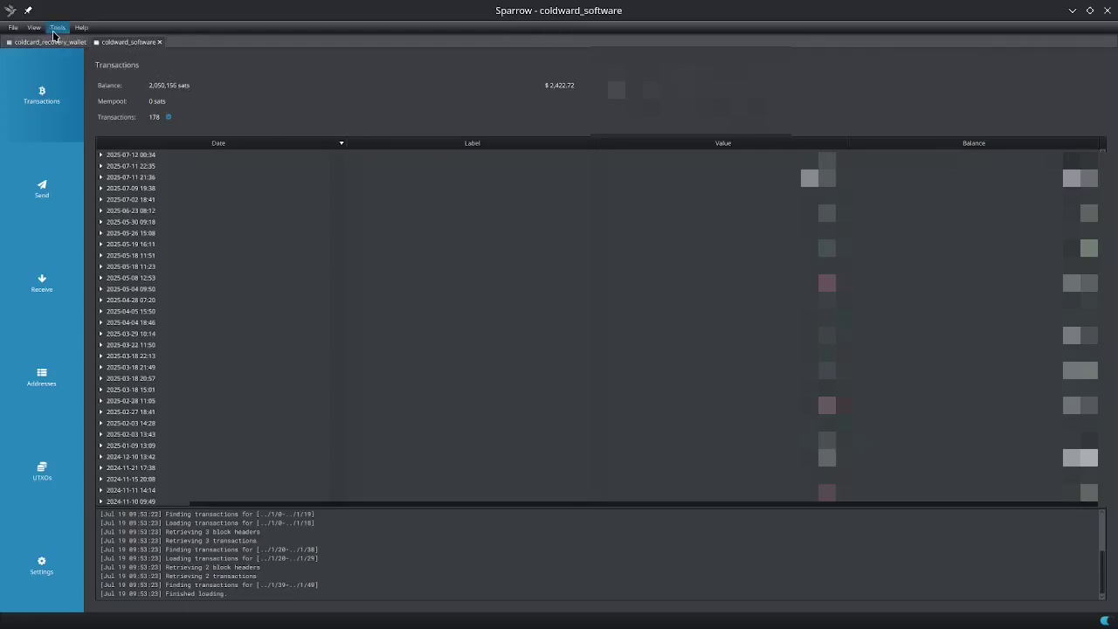
pyautogui.click(53, 191)
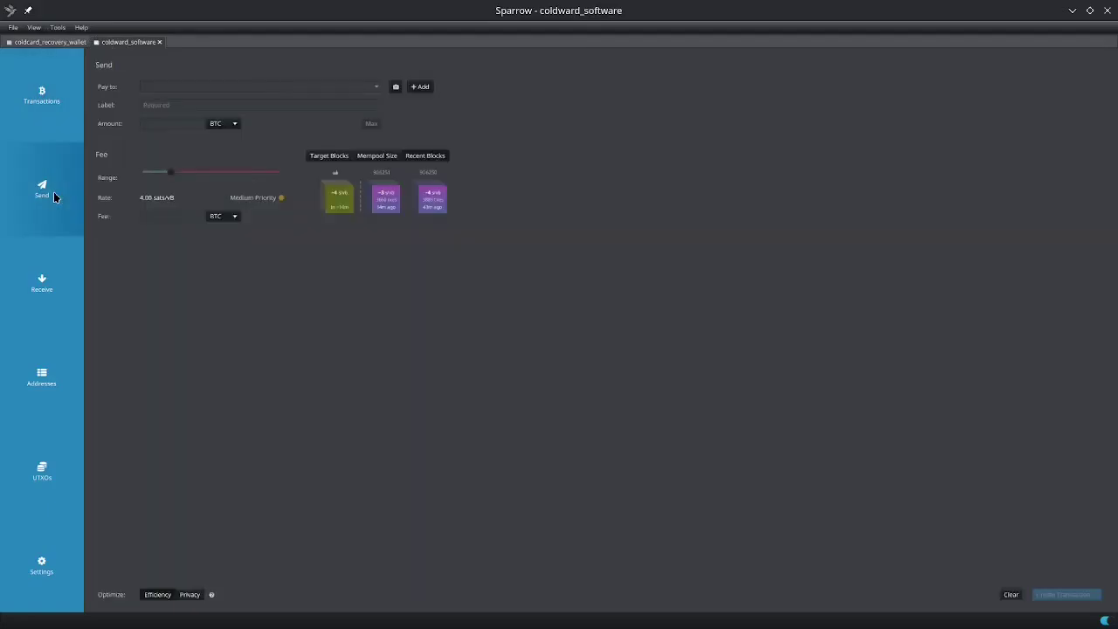
# Step: Fill in a payment to coldcard_recovery_wallet labelled "recover sats from broken wallet", sending the maximum amount
pyautogui.click(365, 88)
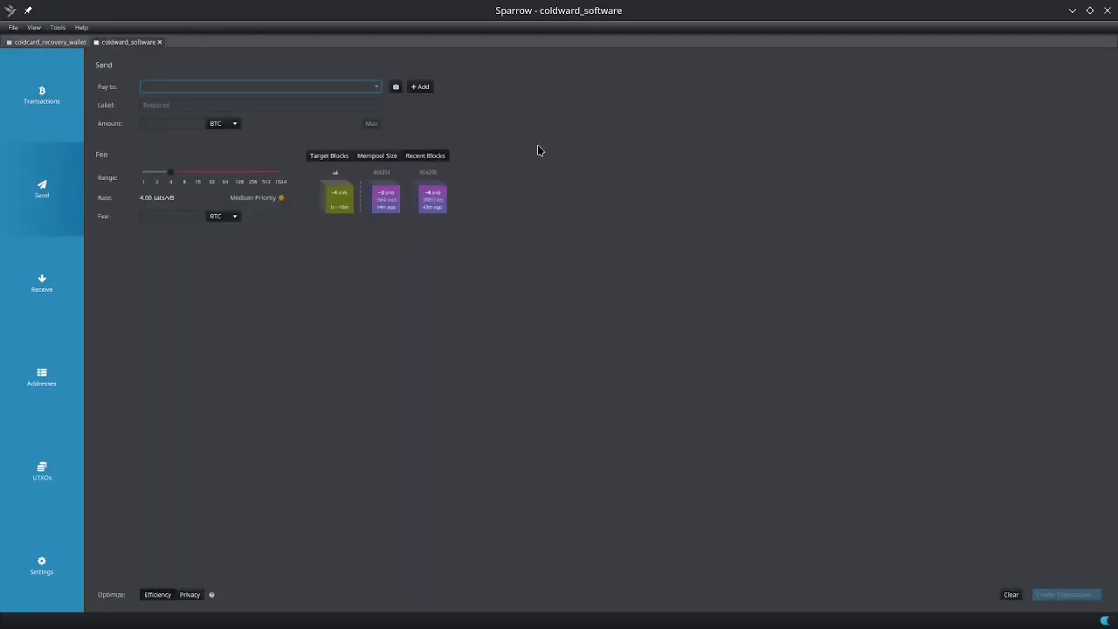
pyautogui.click(377, 87)
pyautogui.click(201, 100)
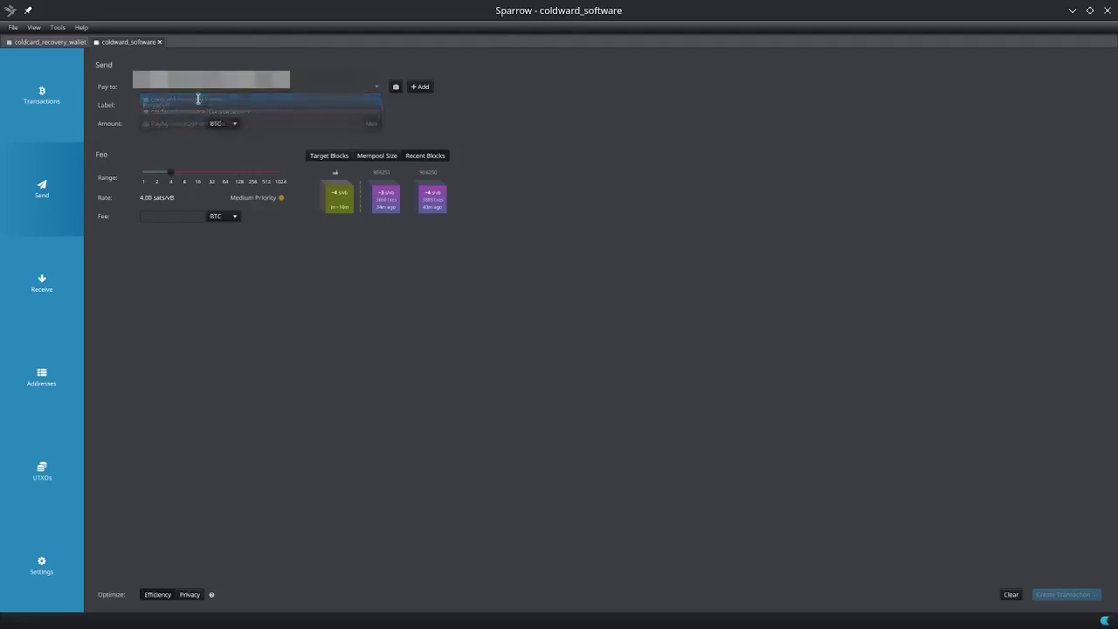
pyautogui.write('re')
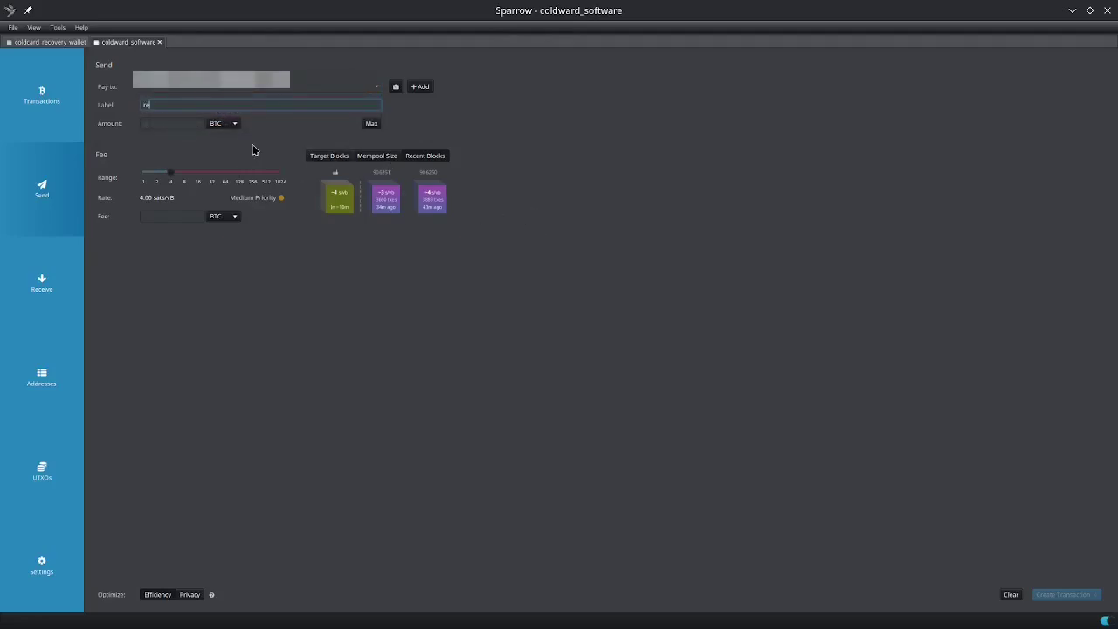
pyautogui.write('cover')
pyautogui.write(' sats from broken ba')
pyautogui.write('alle')
pyautogui.click(372, 123)
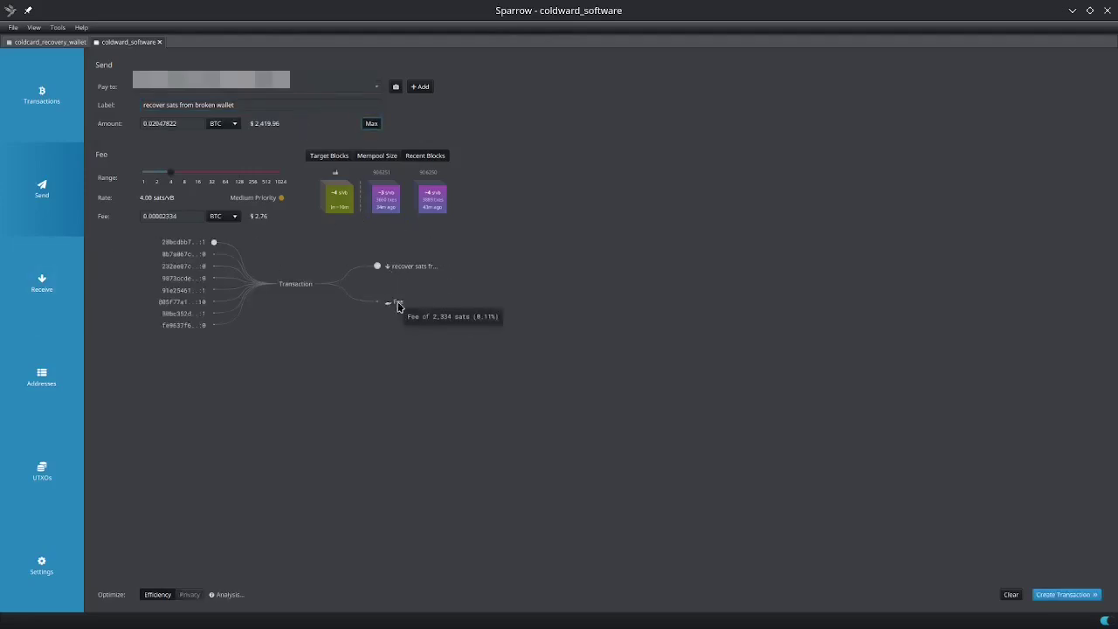
pyautogui.moveTo(380, 260)
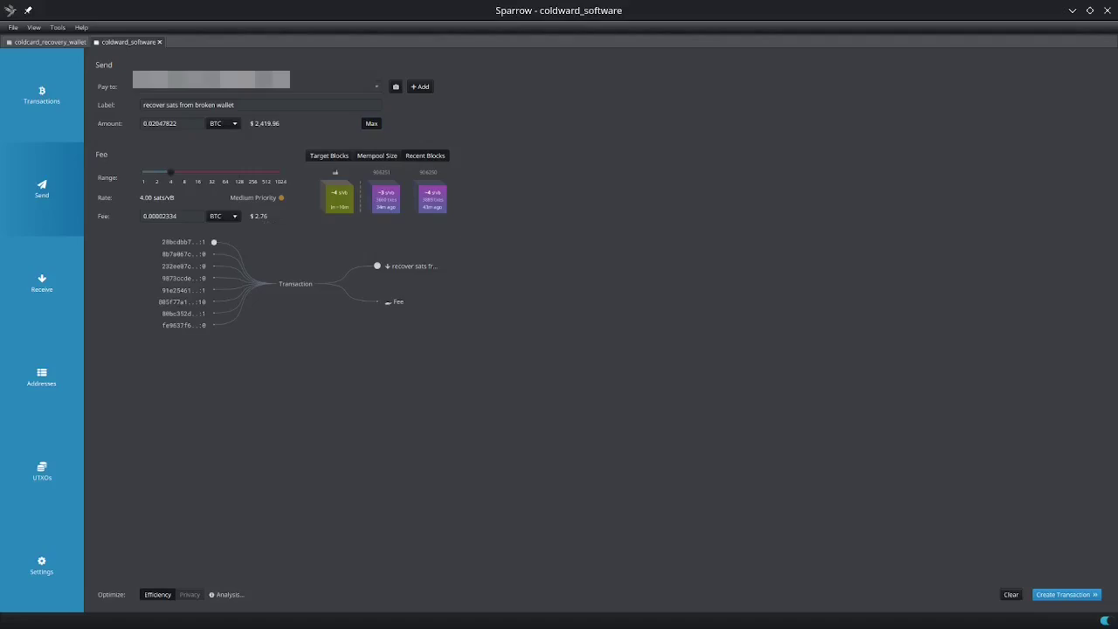
# Step: Check the current fee rates on mempool.space in Chromium, then return to Sparrow and set the fee rate to 4.94 sats/vB
pyautogui.hotkey('alt', 'Tab')
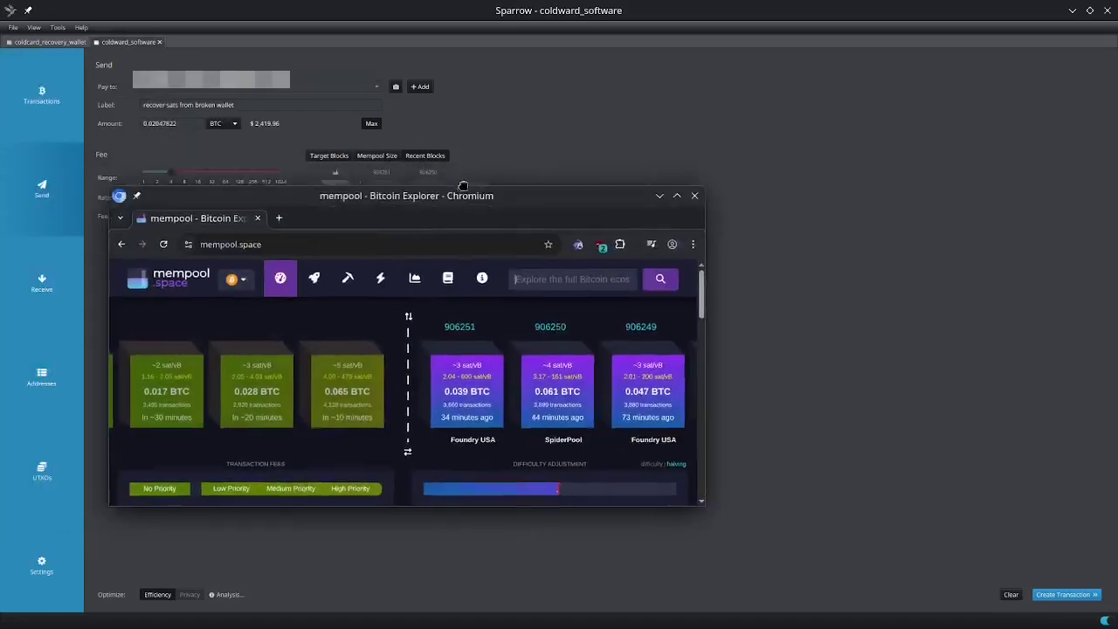
pyautogui.doubleClick(456, 172)
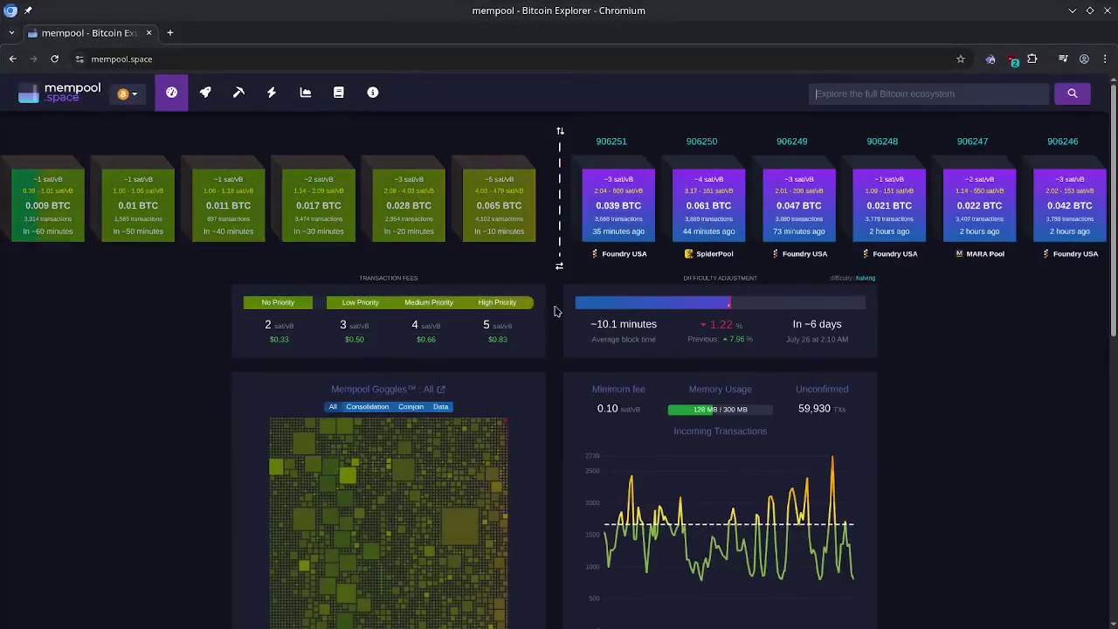
pyautogui.click(1073, 11)
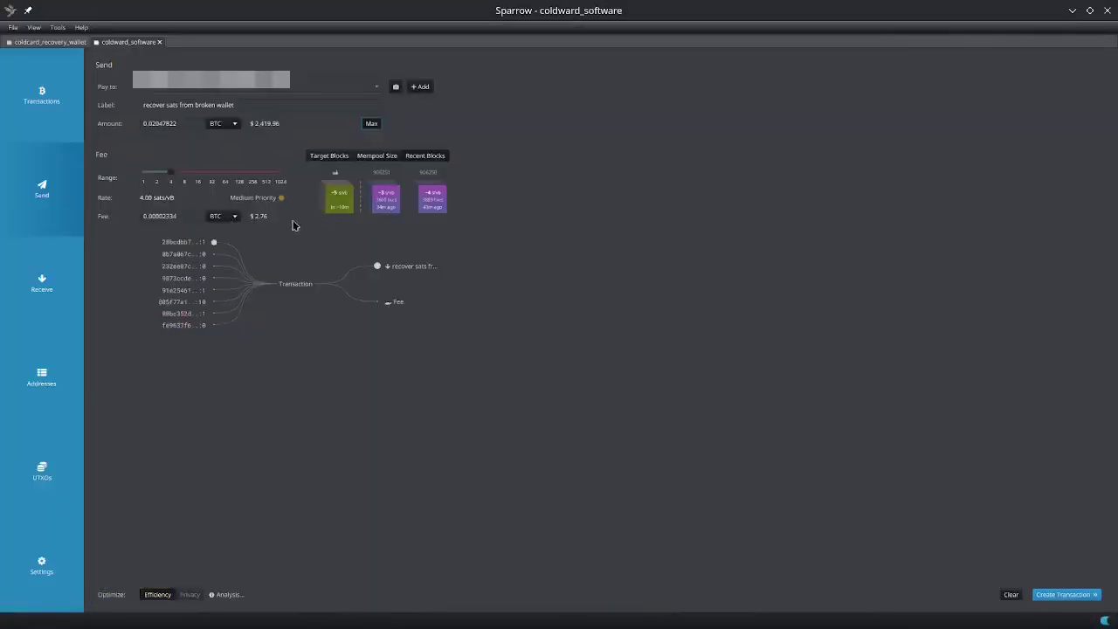
pyautogui.moveTo(170, 172); pyautogui.dragTo(176, 172)
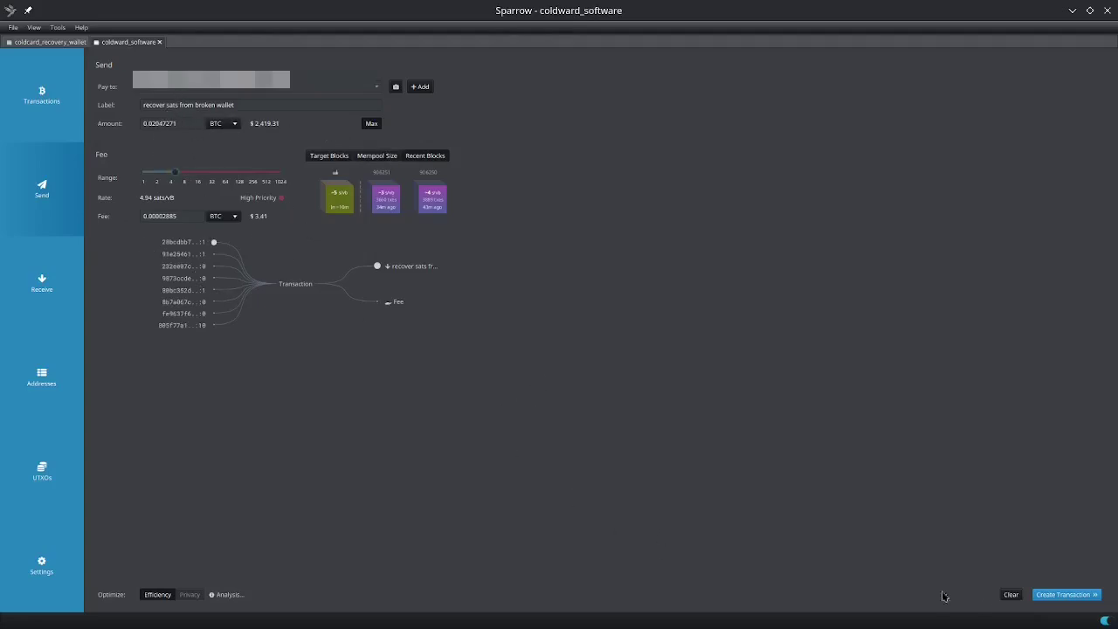
# Step: Create and finalize the transaction, and sign it by entering the coldward_software wallet password
pyautogui.click(1081, 599)
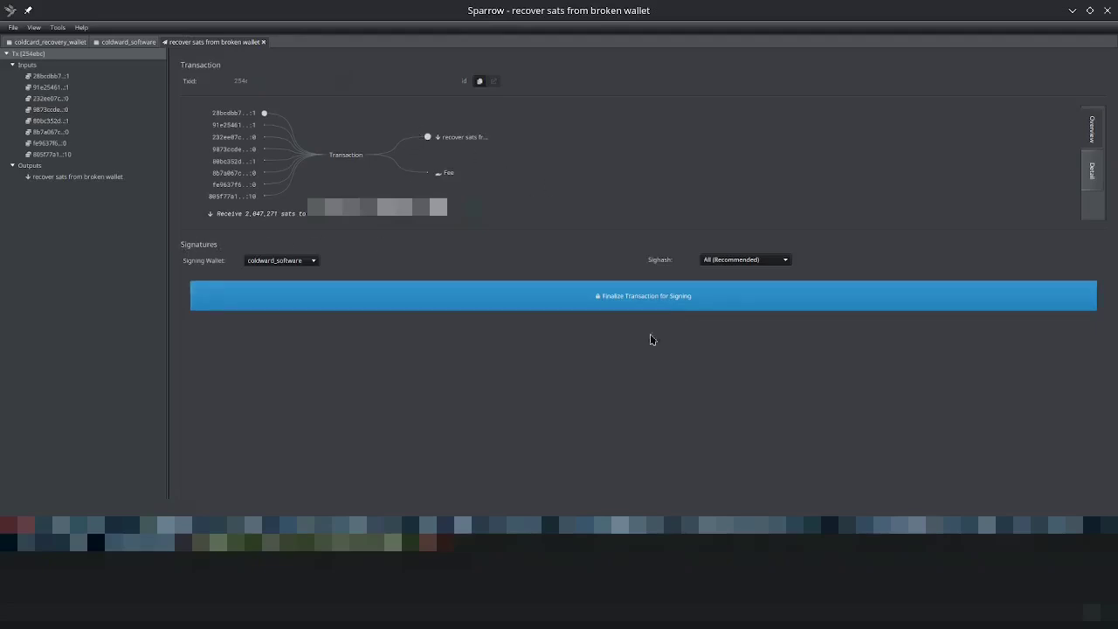
pyautogui.click(649, 304)
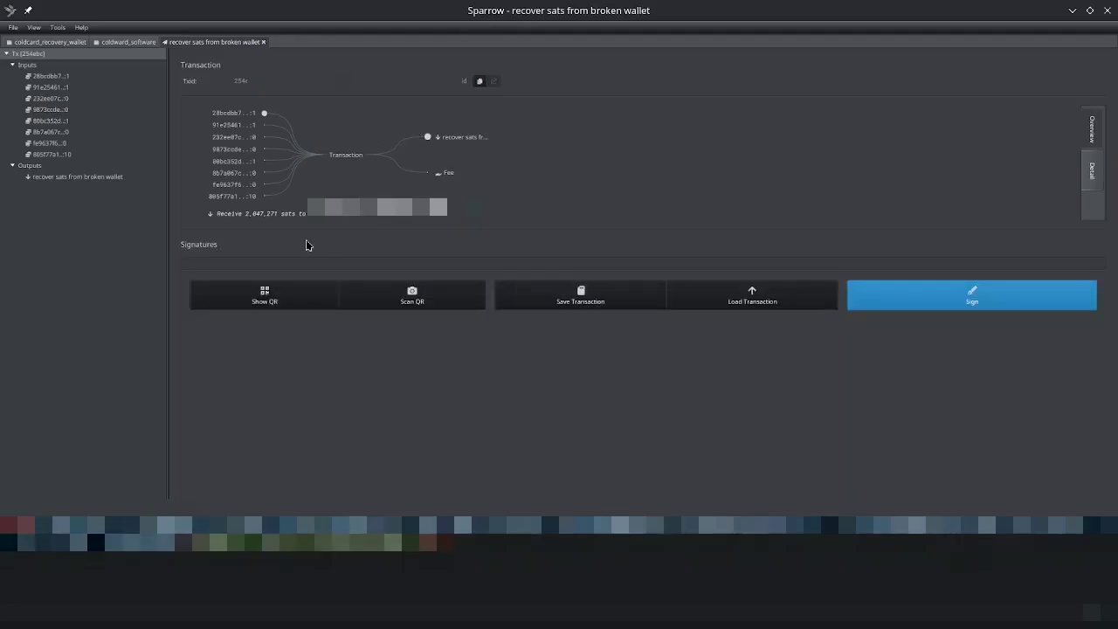
pyautogui.press('super+Down')
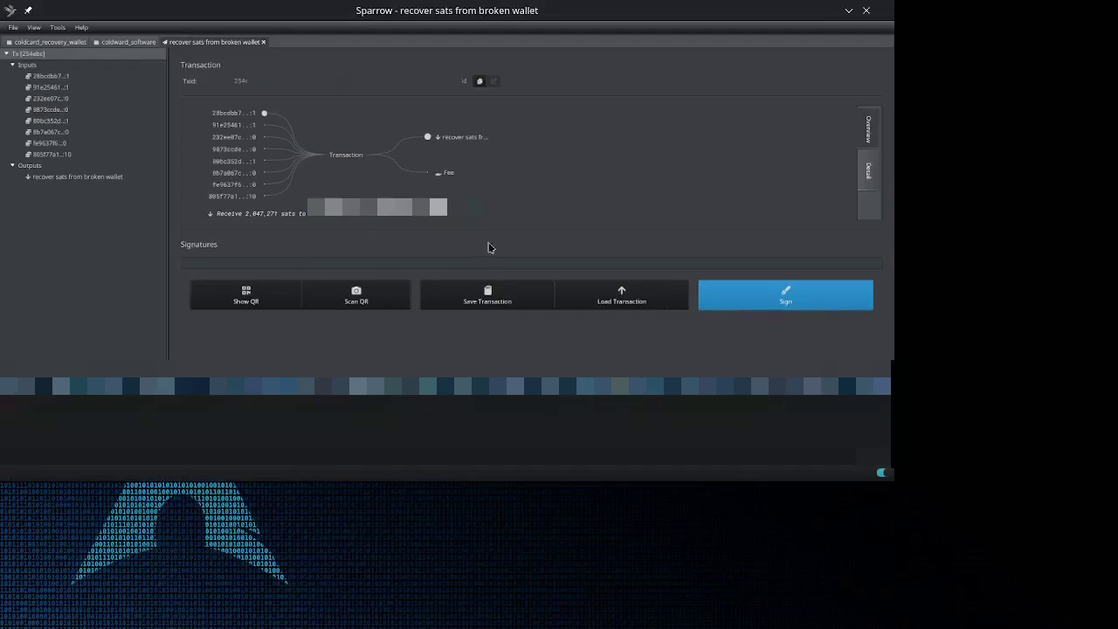
pyautogui.moveTo(91, 194); pyautogui.dragTo(596, 139)
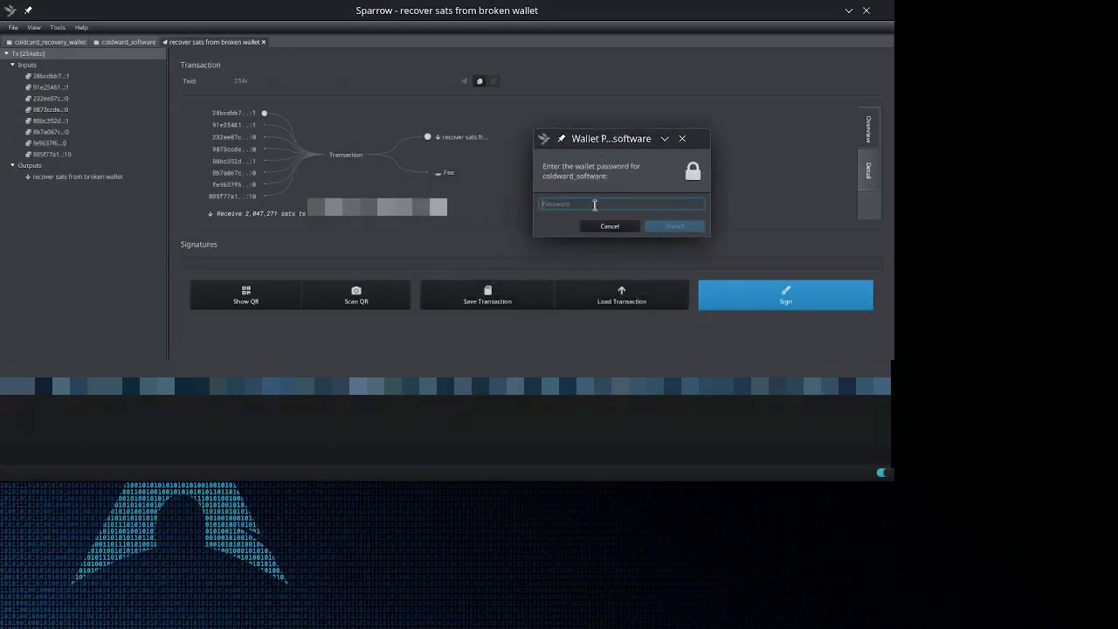
pyautogui.write('********')
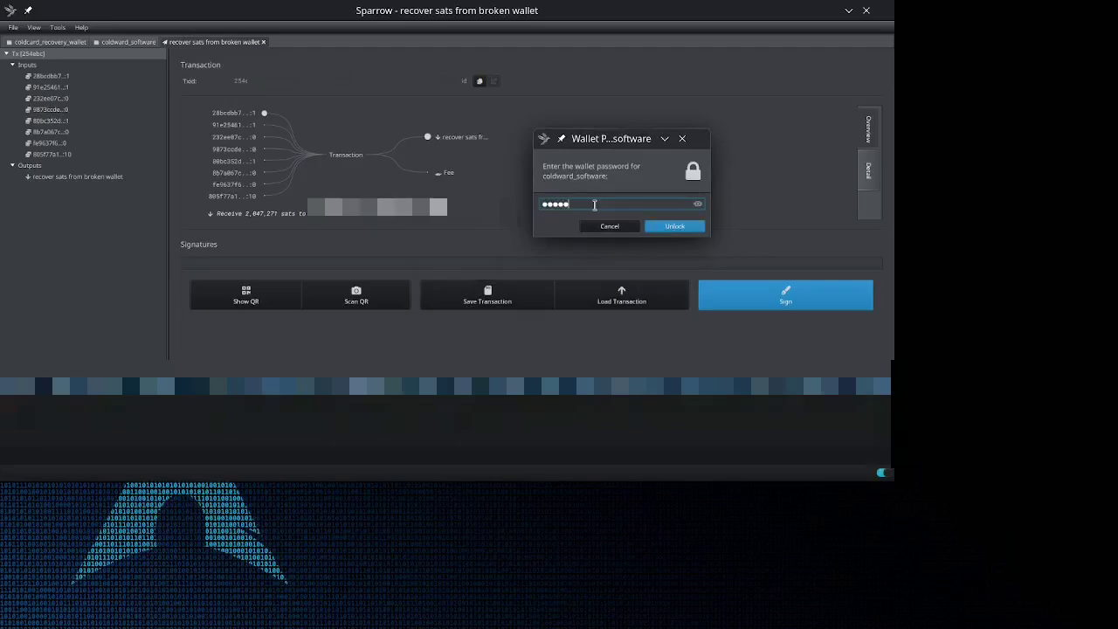
pyautogui.click(670, 226)
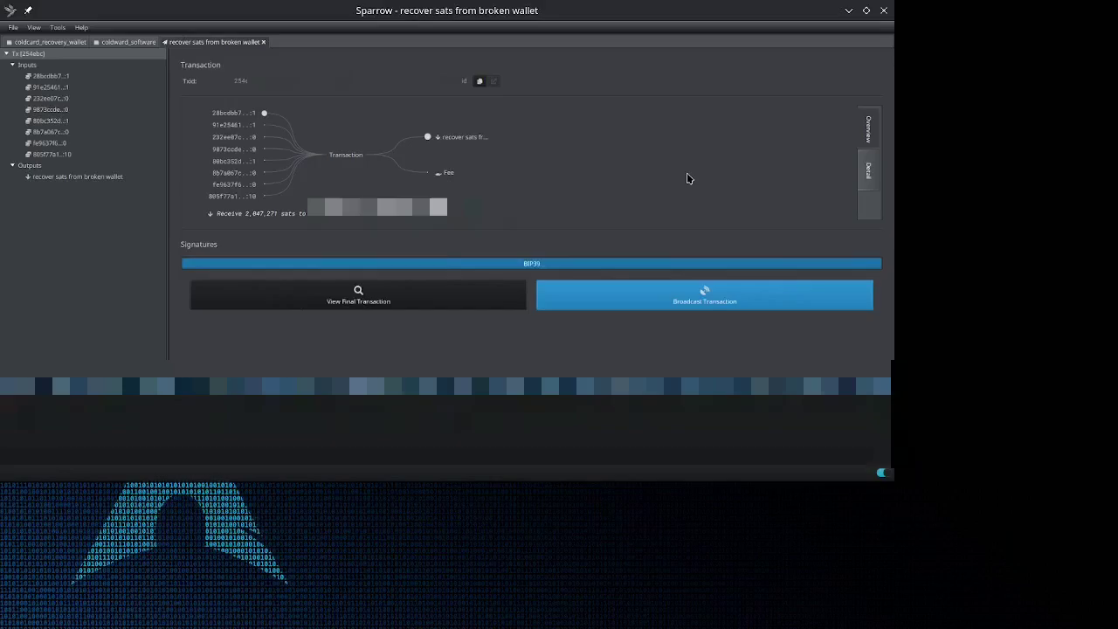
# Step: Broadcast the signed transaction and view the transaction list of coldcard_recovery_wallet
pyautogui.click(704, 305)
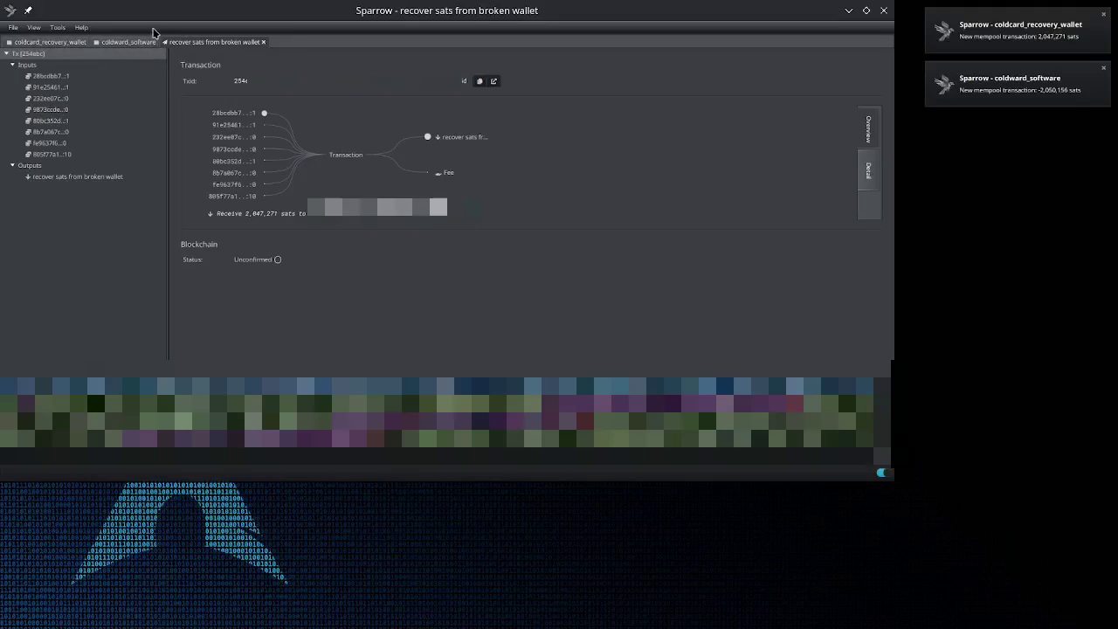
pyautogui.click(50, 42)
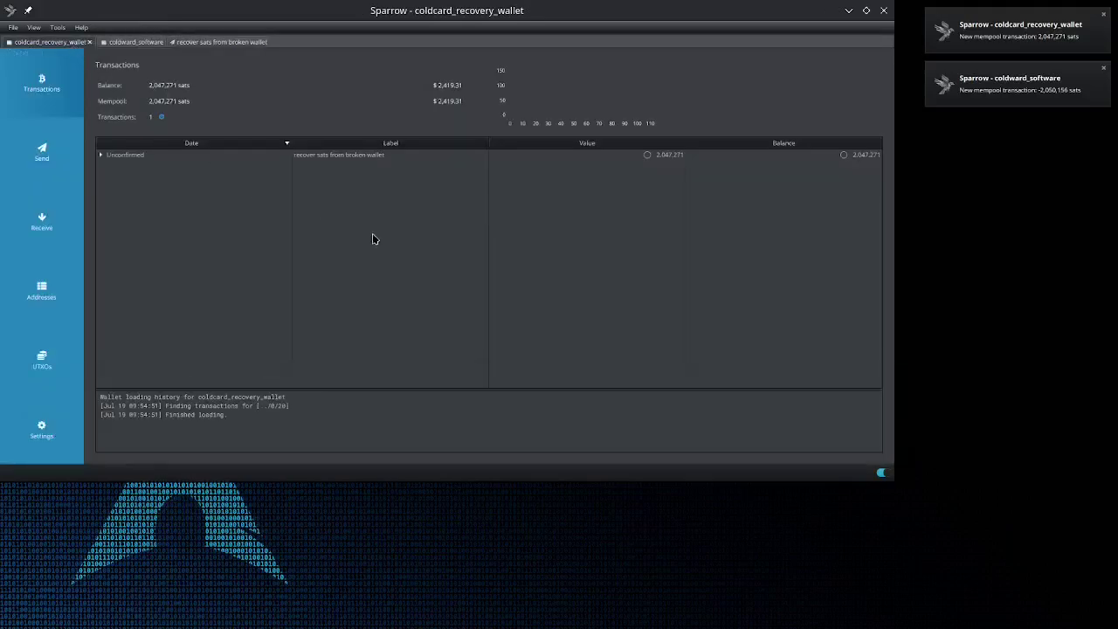